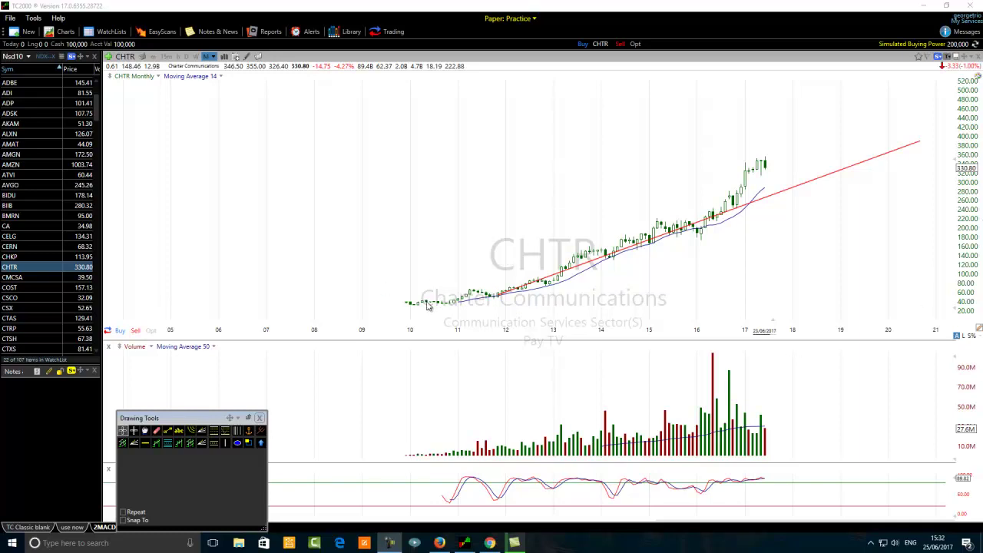
- Draw a rising trend line above the CHTR price bars, from about 180 in late 2008 to about 445 in late 2014
scroll(429, 305, "down", 4)
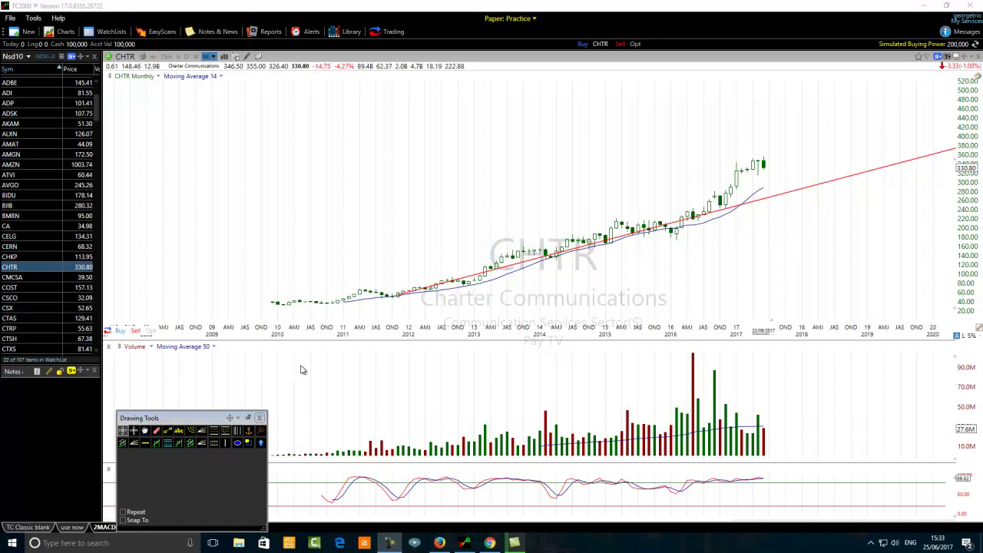
left_click(167, 430)
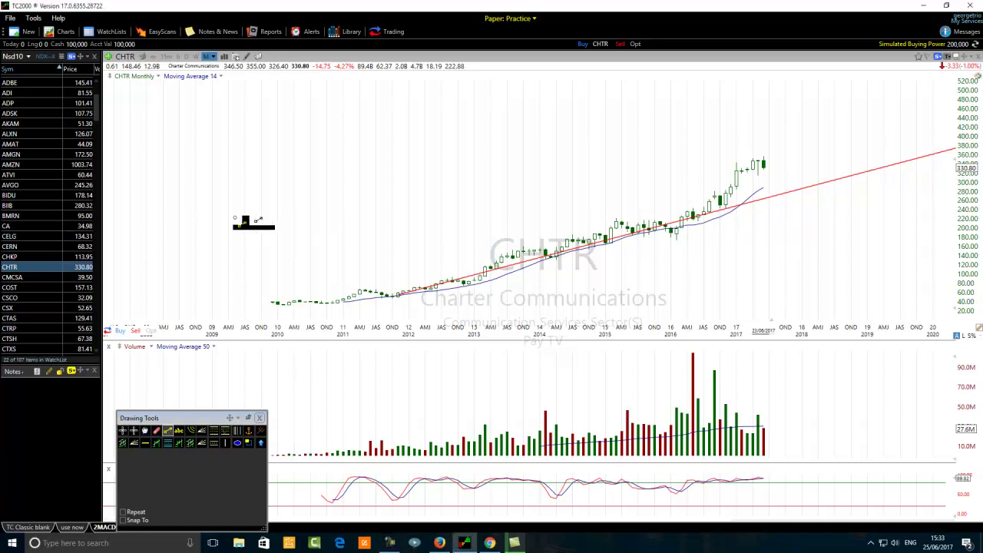
left_click_drag(197, 237, 599, 115)
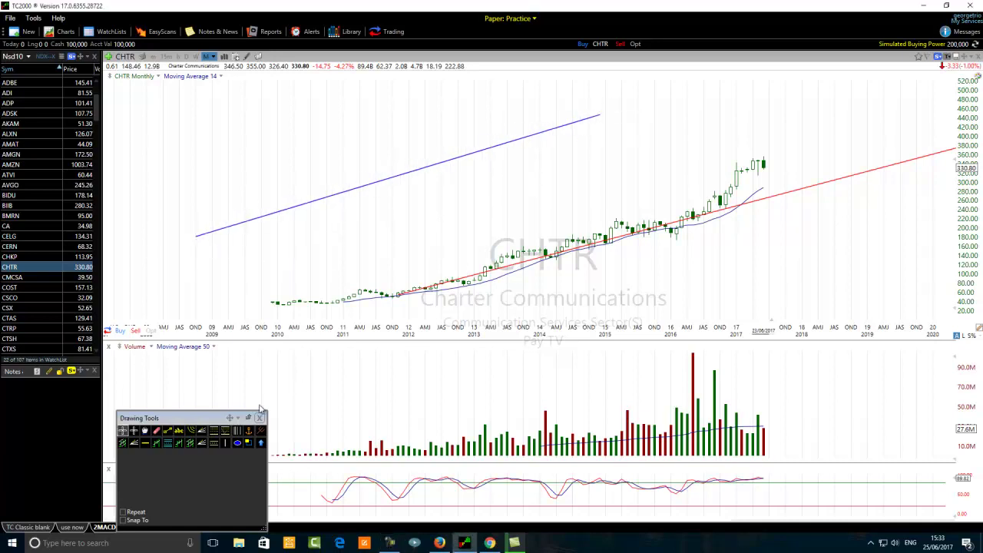
- Draw connected swing lines across the rising blue line, from early 2009 near 150 through about 260 and 210 to about 400 in early 2012
left_click(168, 430)
left_click_drag(214, 251, 230, 207)
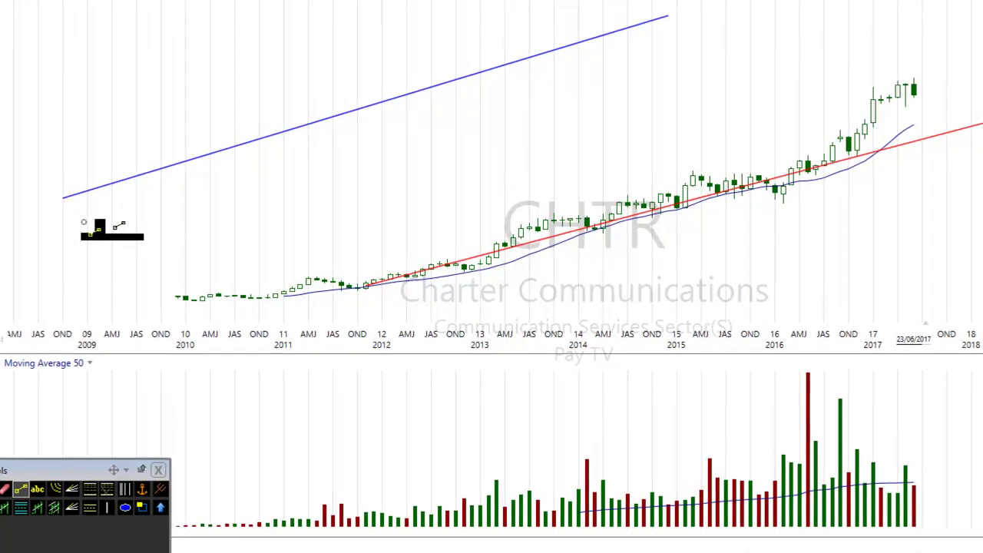
left_click_drag(124, 151, 136, 143)
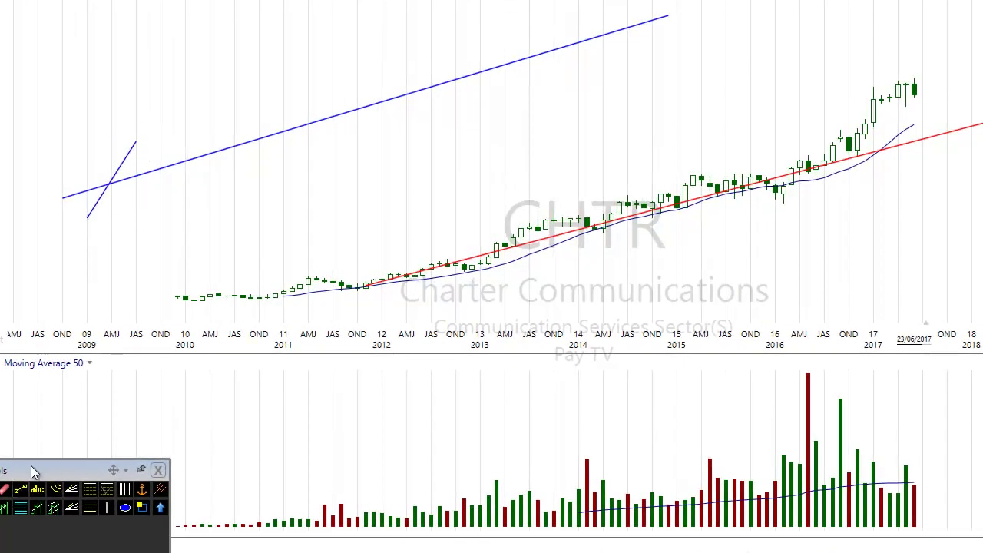
left_click(19, 495)
left_click_drag(136, 143, 283, 179)
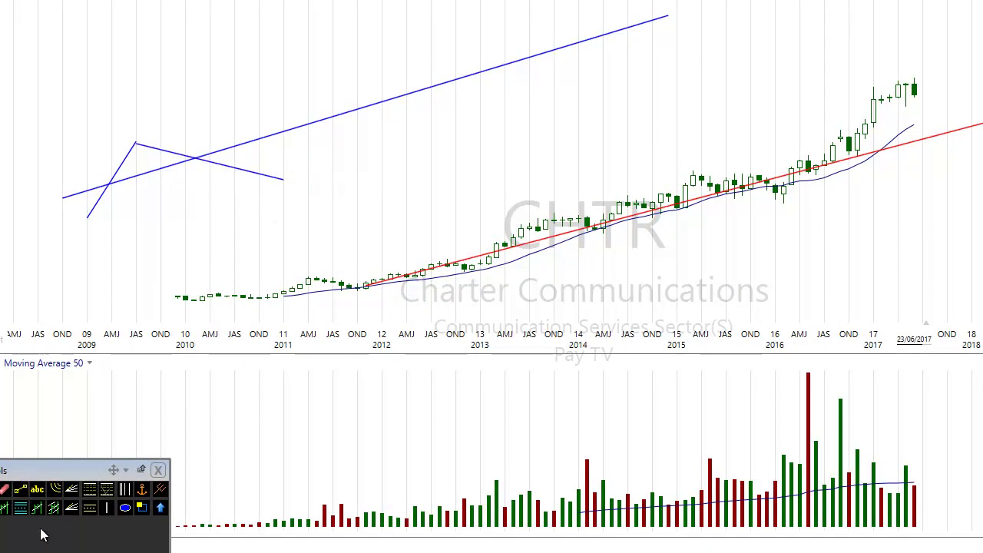
left_click(19, 491)
mouse_move(283, 179)
left_mouse_down()
mouse_move(388, 64)
mouse_move(390, 48)
left_mouse_up()
- Extend the zigzag from the 2012 peak down to about 290, up to about 515 in 2014 and down to about 380 in 2015
left_click(19, 491)
mouse_move(389, 49)
left_mouse_down()
mouse_move(485, 74)
mouse_move(536, 123)
left_mouse_up()
left_click(20, 489)
left_click_drag(532, 131, 602, 0)
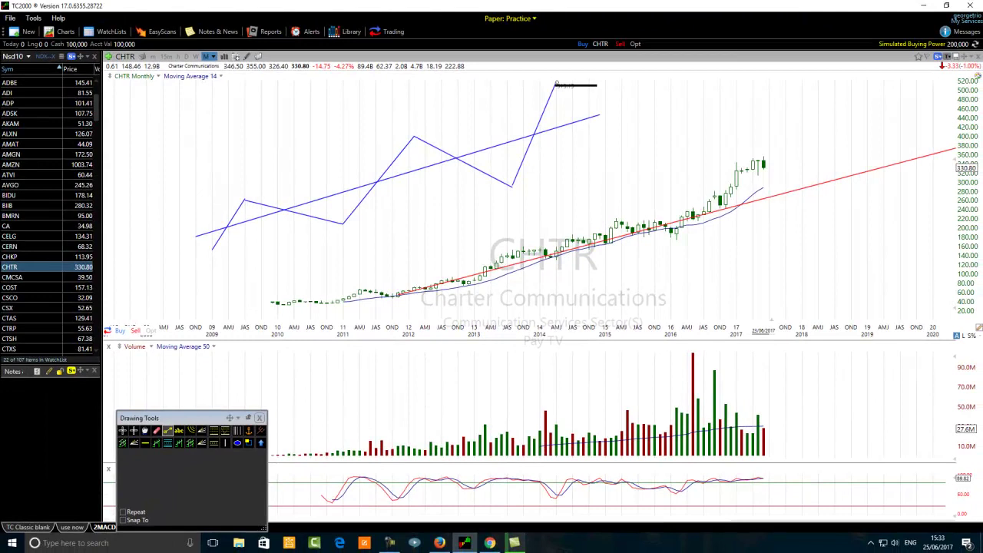
left_click_drag(555, 83, 555, 83)
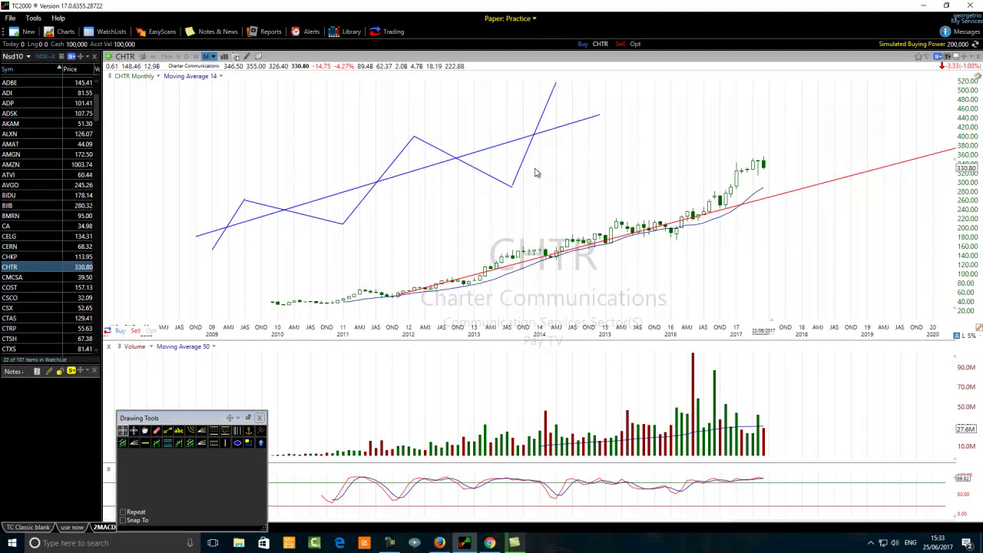
left_click(166, 430)
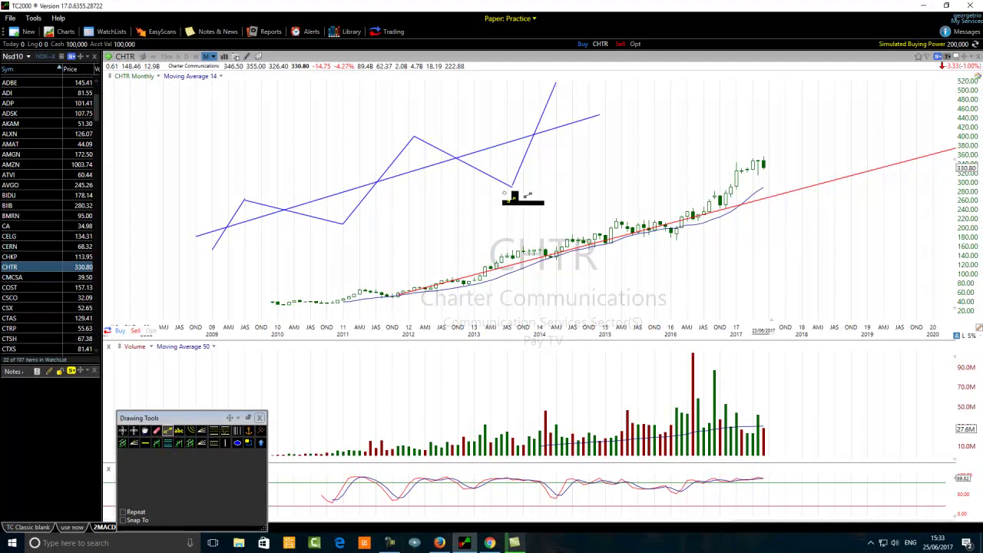
left_click_drag(559, 87, 620, 146)
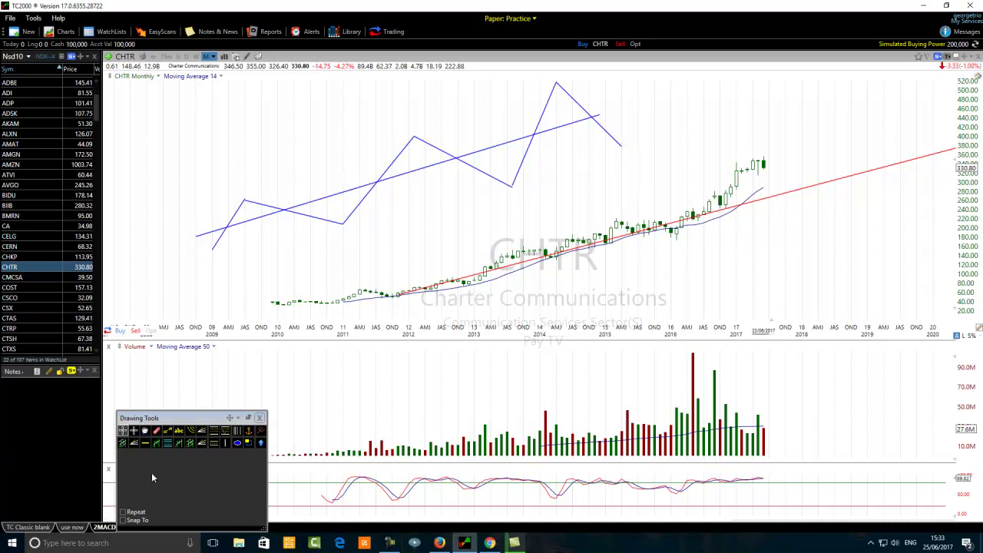
- Draw a falling trend line from about 485 in 2016 to 15 in 2020, and cross it with swings up to about 490 and down to 215
left_click(167, 431)
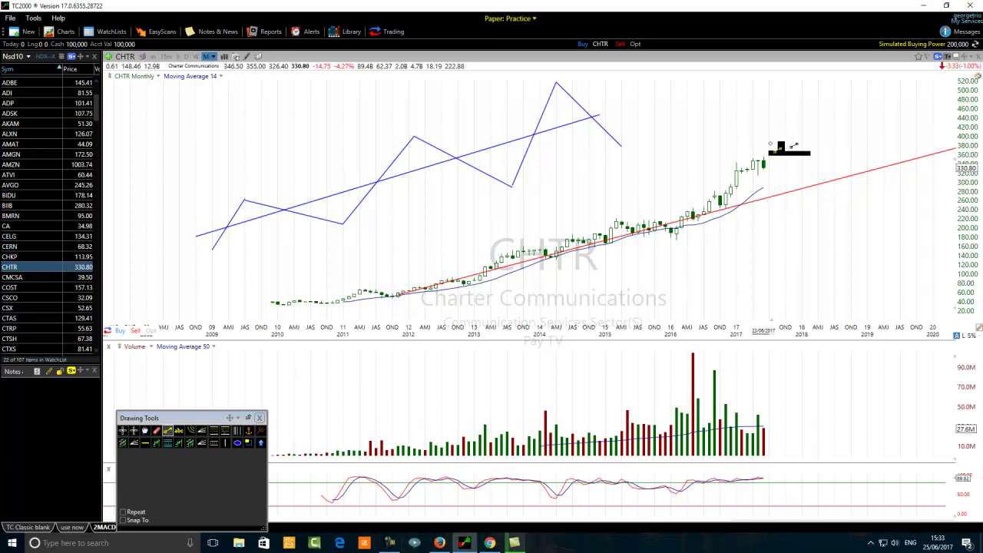
mouse_move(709, 99)
left_mouse_down()
mouse_move(855, 188)
mouse_move(944, 313)
left_mouse_up()
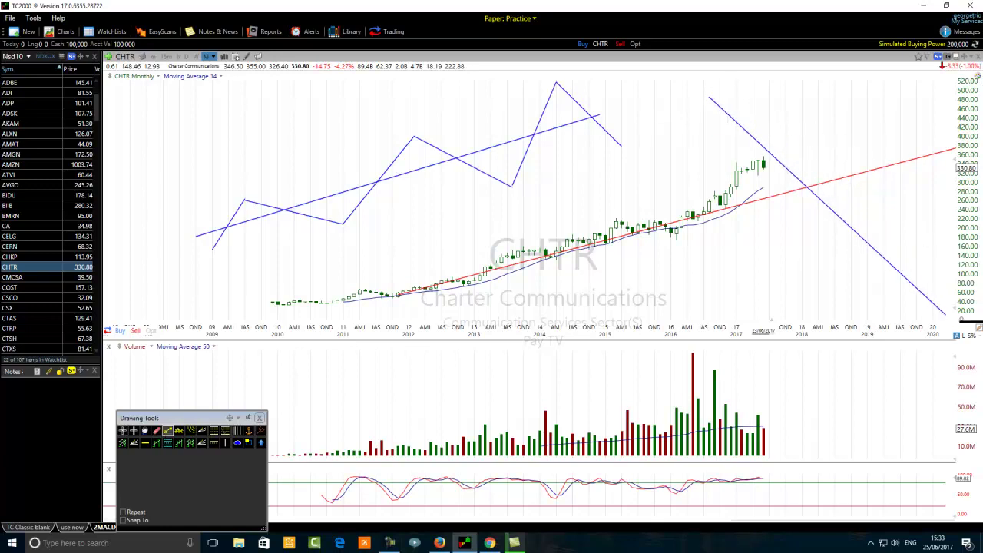
left_click(166, 431)
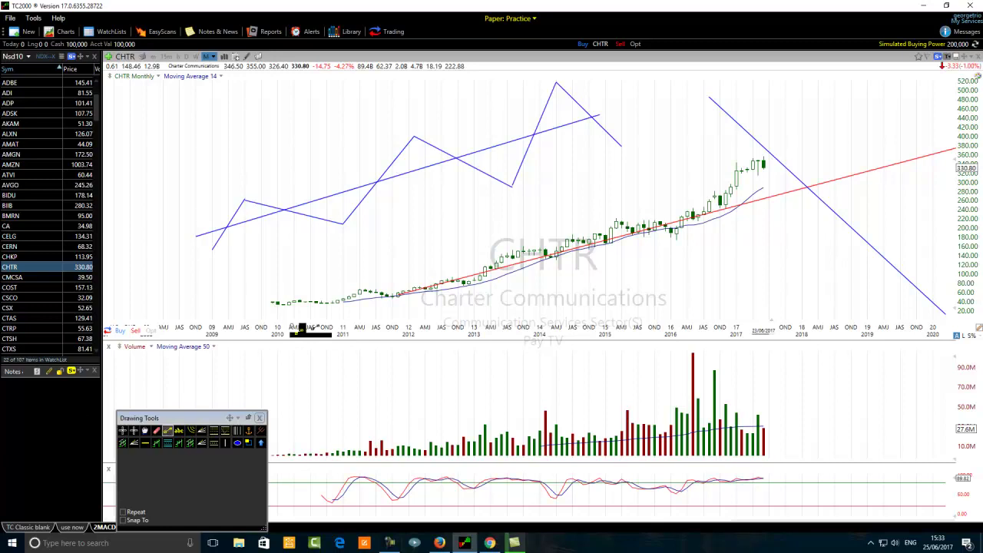
mouse_move(704, 139)
left_mouse_down()
mouse_move(727, 113)
mouse_move(768, 96)
left_mouse_up()
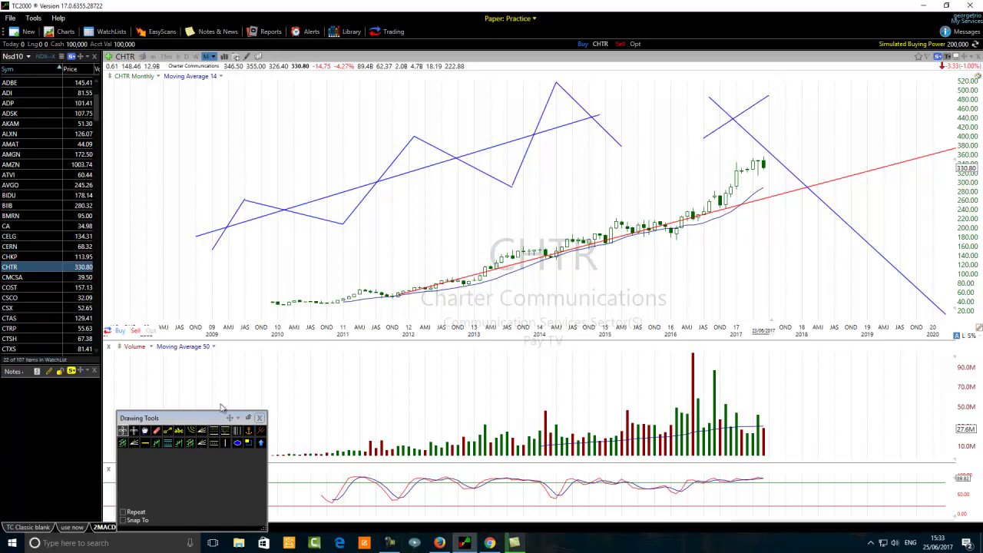
left_click(170, 434)
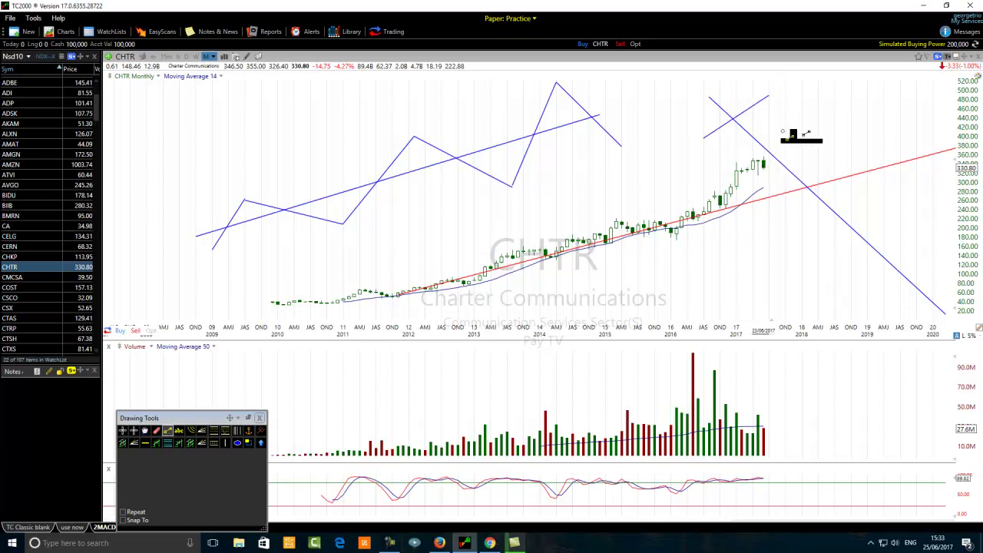
mouse_move(769, 98)
left_mouse_down()
mouse_move(791, 184)
mouse_move(774, 224)
left_mouse_up()
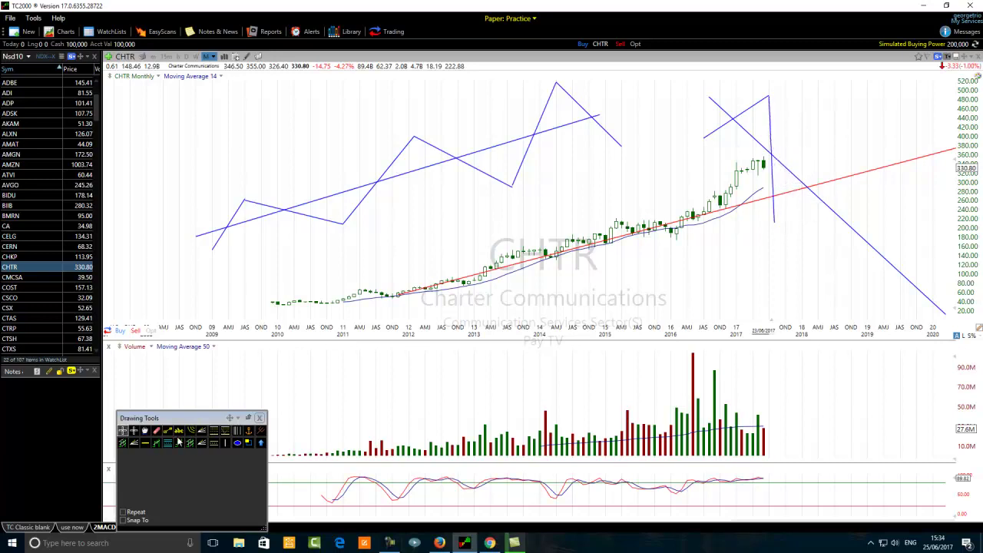
- Continue the zigzag across the falling line: up to about 325 in 2019, down to about 50 and up to about 90 in 2020
left_click(170, 434)
mouse_move(774, 223)
left_mouse_down()
mouse_move(836, 172)
mouse_move(883, 170)
left_mouse_up()
left_click(168, 431)
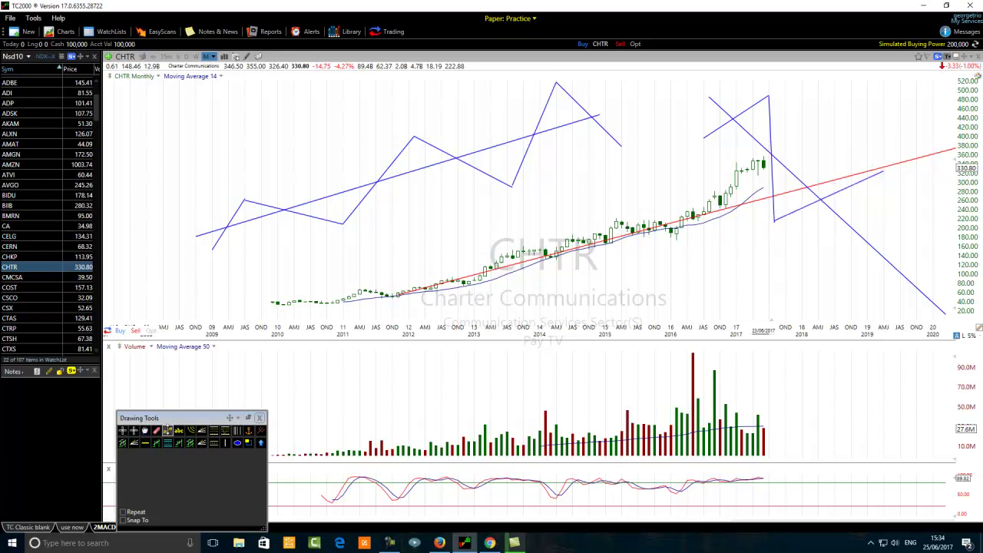
left_click(880, 175)
mouse_move(880, 175)
left_mouse_down()
mouse_move(866, 306)
mouse_move(863, 296)
mouse_move(956, 284)
left_mouse_up()
left_click(168, 432)
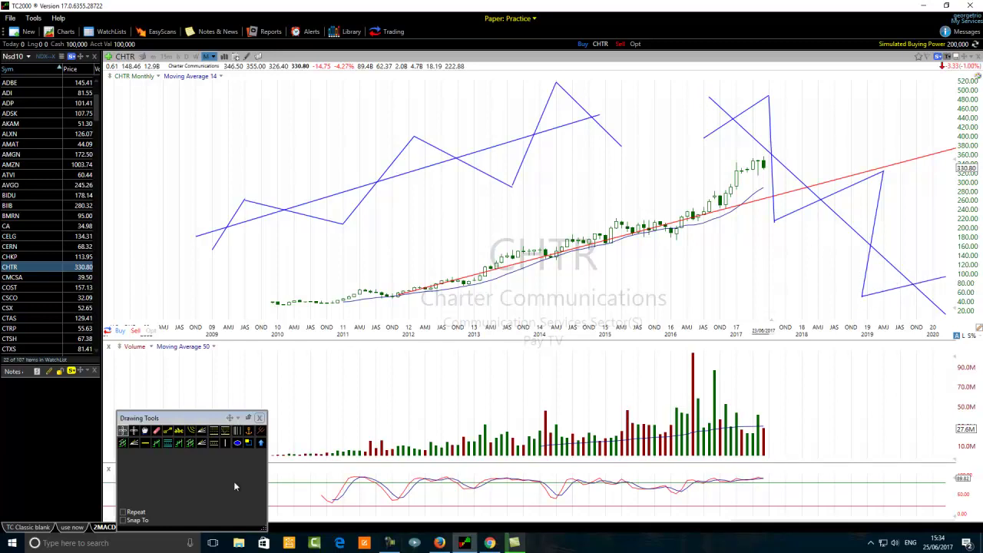
- Add an arrowhead of two short lines at the lower end of the falling trend line
left_click(167, 430)
left_click_drag(938, 285, 948, 314)
mouse_move(944, 315)
left_mouse_down()
mouse_move(877, 310)
mouse_move(928, 305)
mouse_move(900, 301)
left_mouse_up()
- Add an arrowhead of two short lines at the upper end of the rising blue trend line
left_click(168, 431)
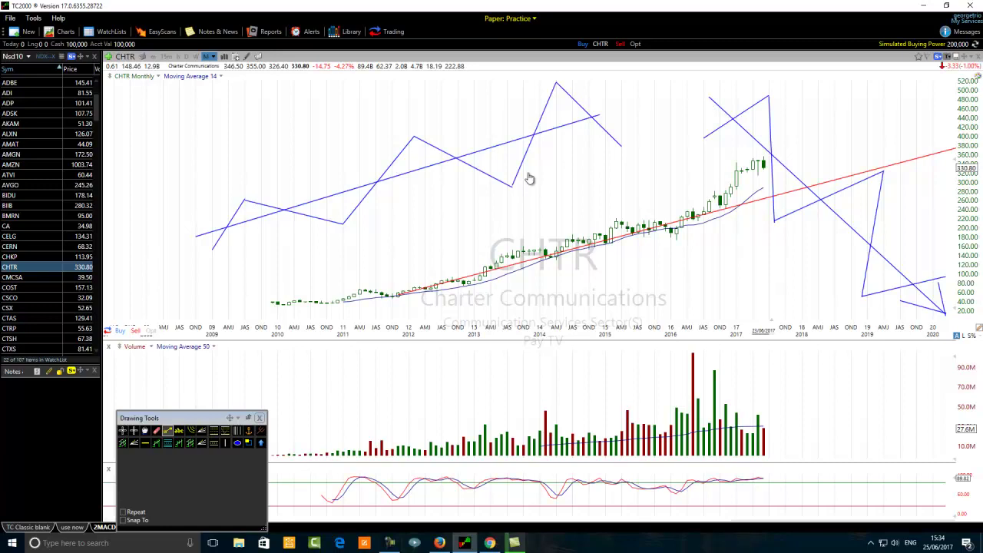
left_click_drag(589, 105, 643, 108)
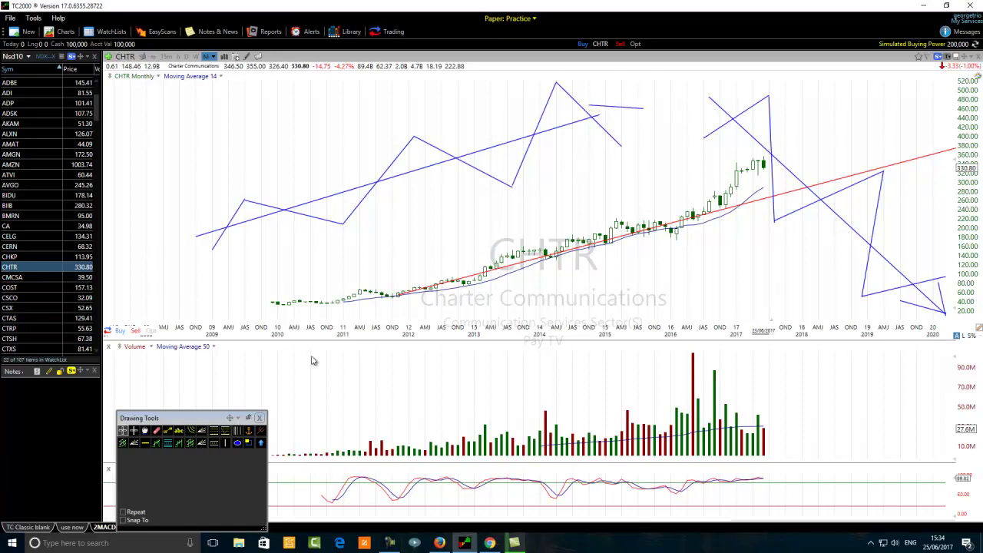
left_click(170, 431)
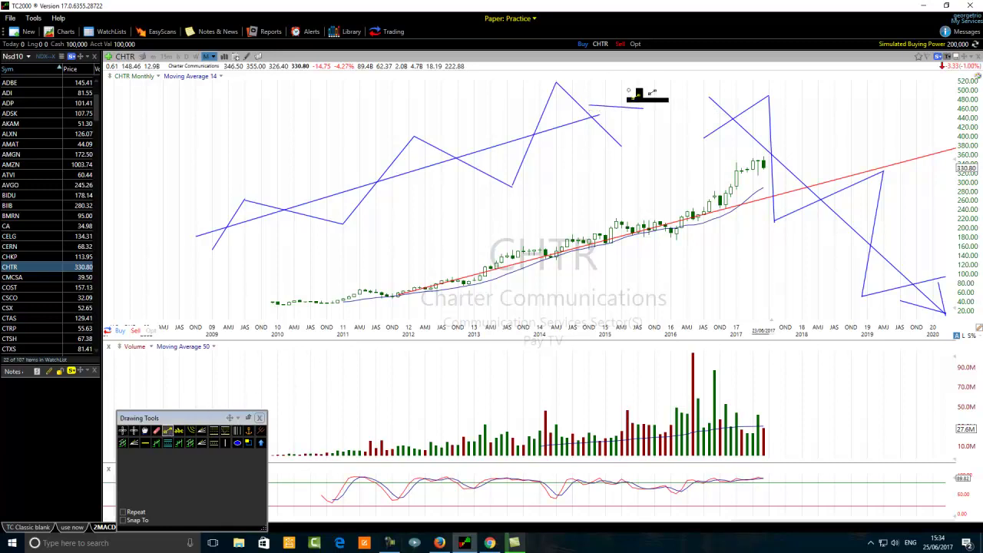
left_click_drag(643, 107, 610, 128)
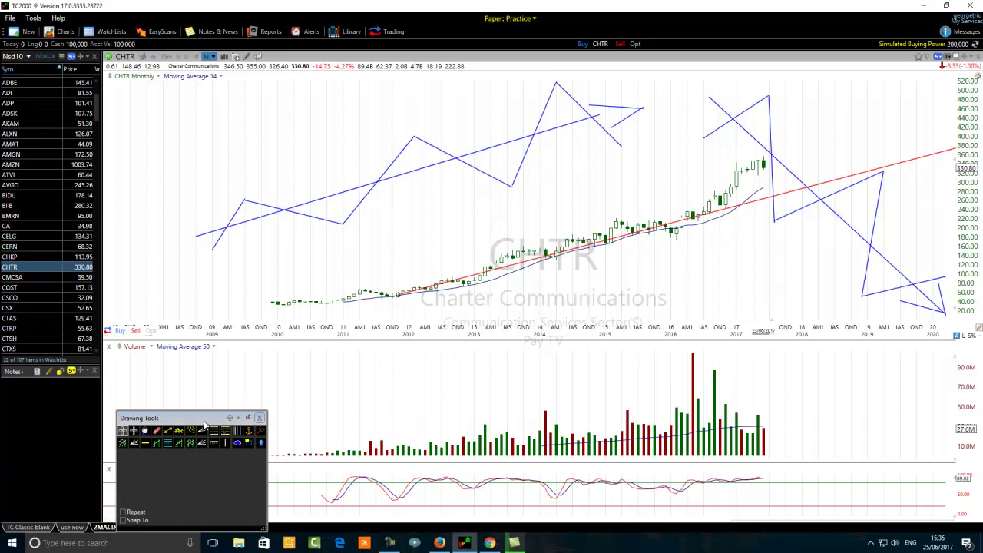
- Erase the falling trend line, its zigzag swings and its arrowhead from the chart
left_click(156, 432)
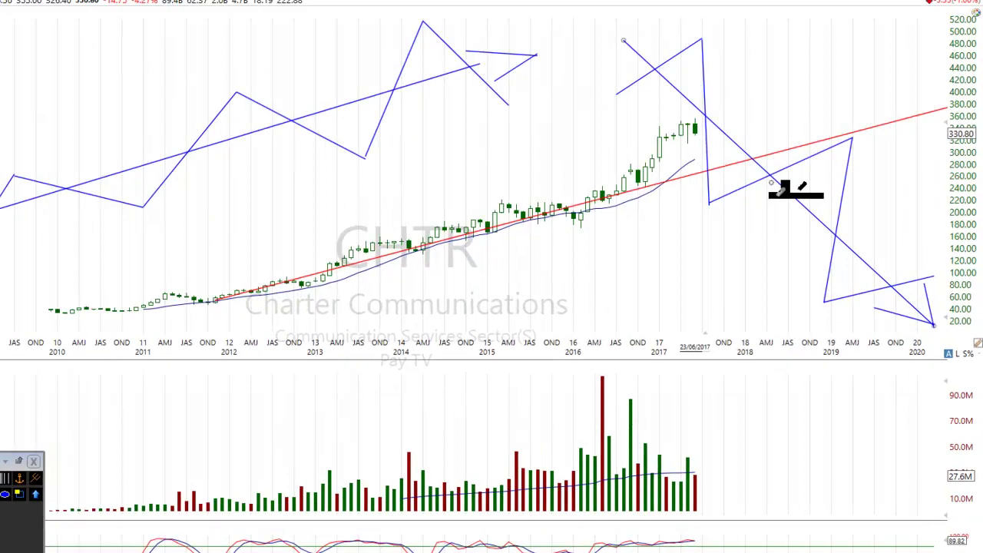
left_click(767, 172)
left_click(752, 184)
left_click(667, 131)
left_click(596, 51)
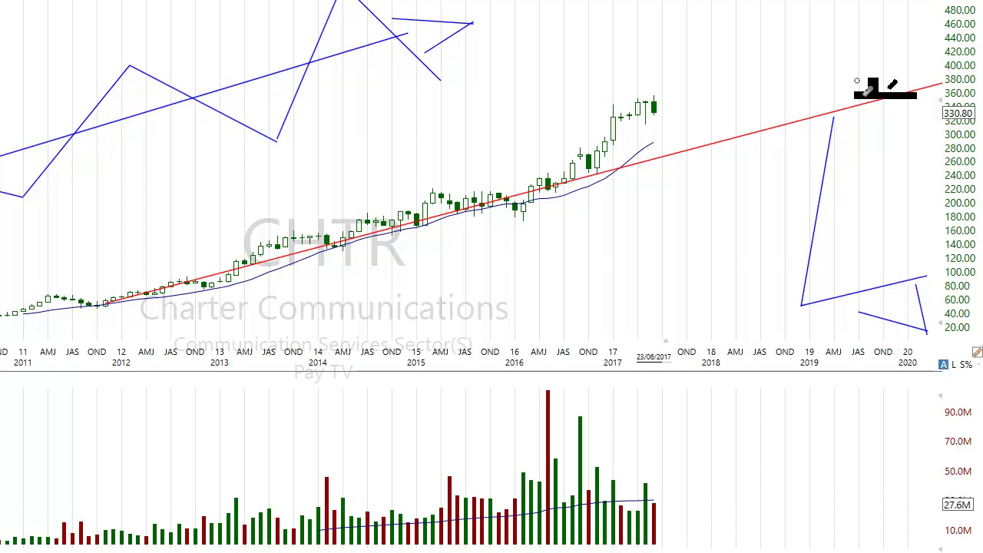
left_click(821, 192)
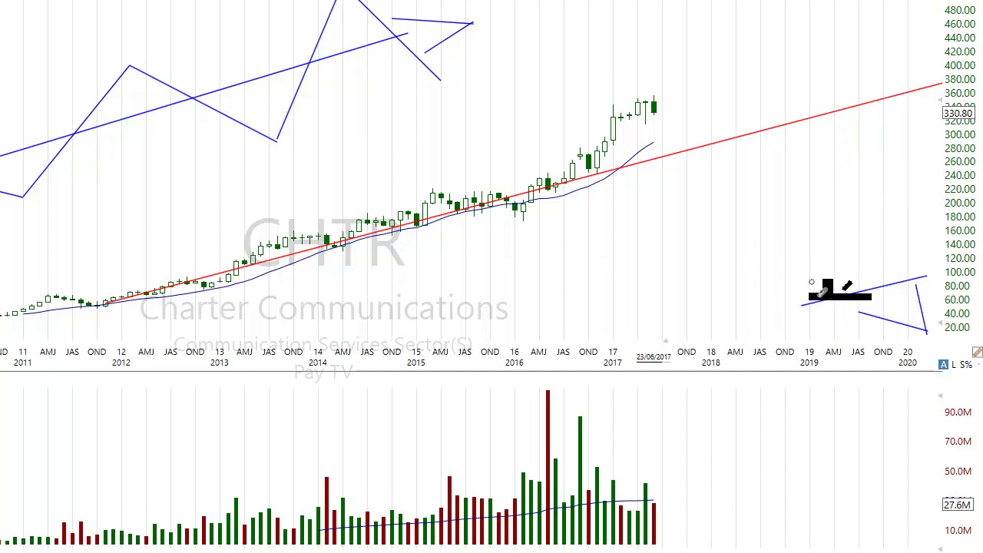
left_click(883, 286)
left_click(906, 326)
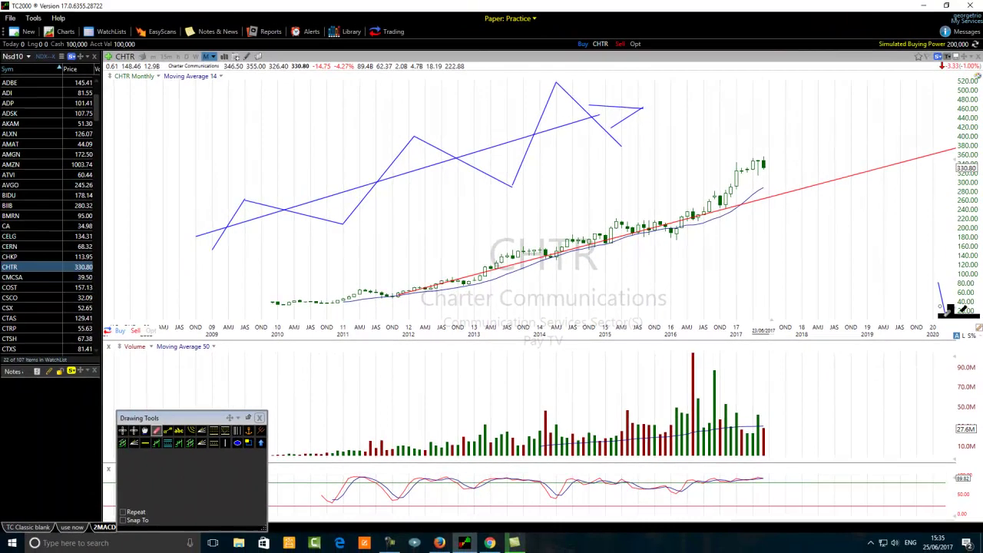
left_click(944, 305)
- Draw an arrowhead of two short trend lines at the far end of the red CHTR trend line, near 360
scroll(406, 326, "up", 2)
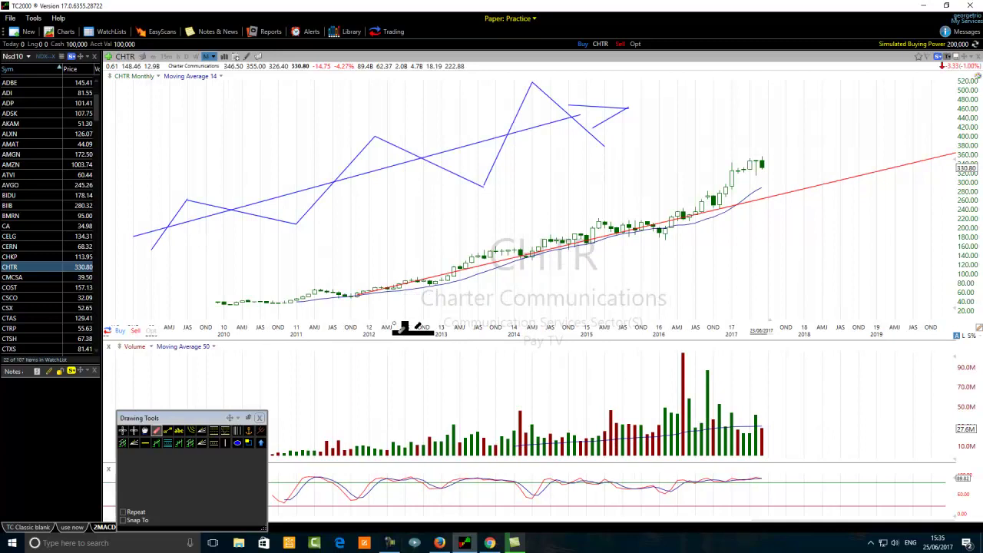
scroll(404, 327, "up", 2)
scroll(406, 327, "up", 2)
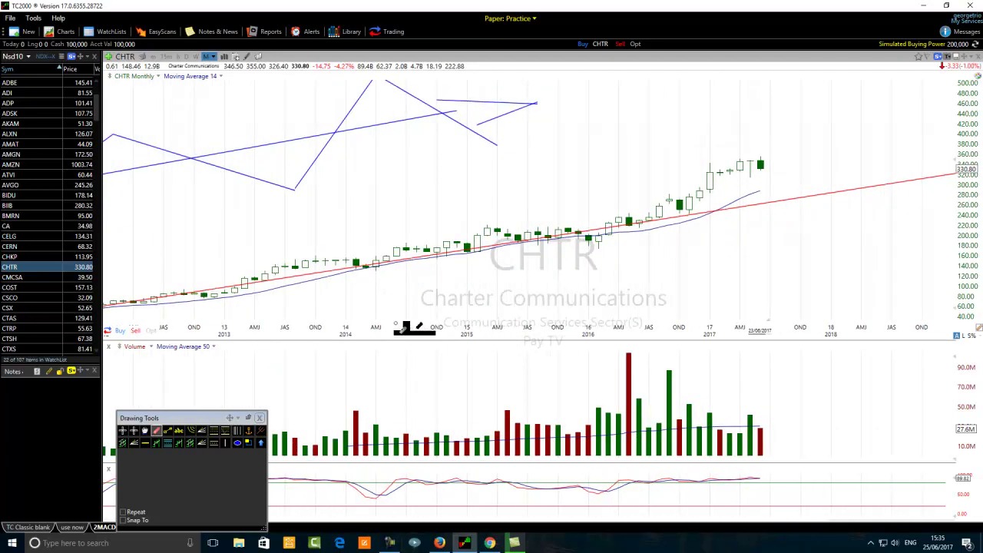
scroll(407, 327, "down", 2)
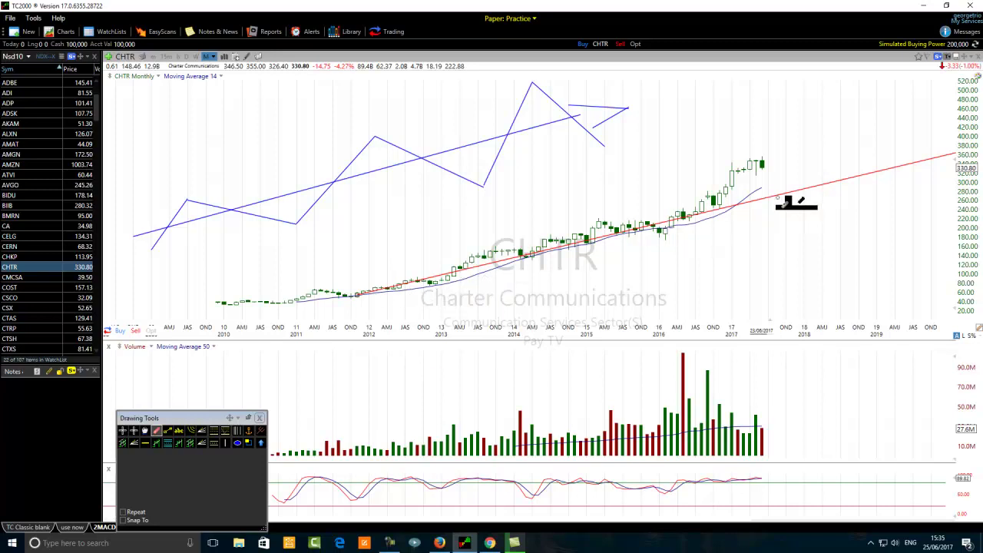
left_click(168, 430)
left_click_drag(900, 151, 945, 152)
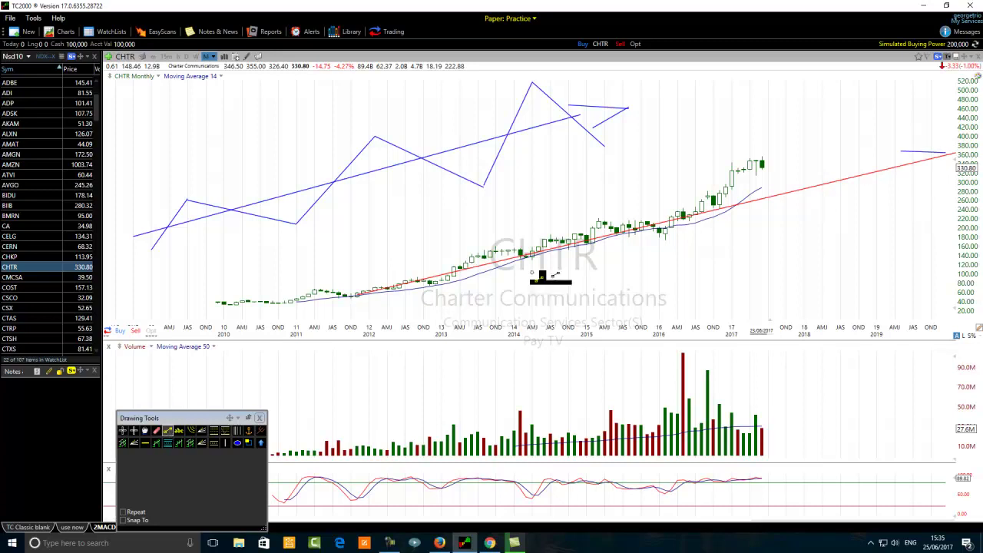
left_click_drag(953, 154, 913, 183)
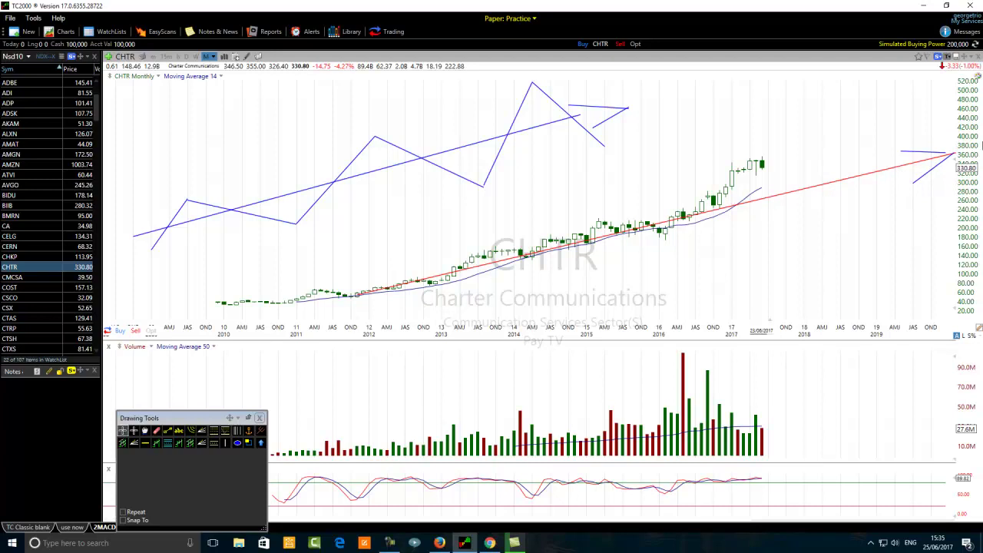
- Change the color of the upper arrowhead line on the red trend line to red
right_click(943, 151)
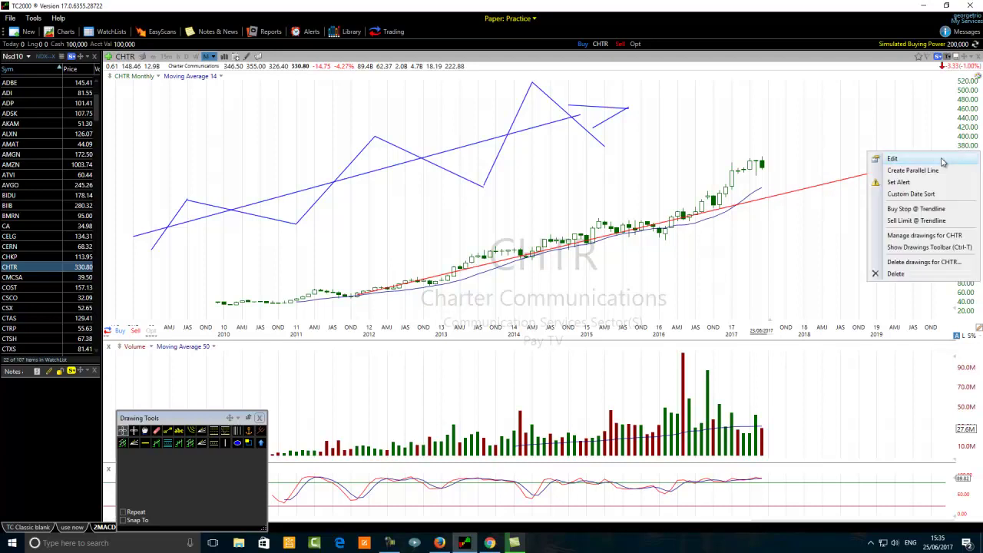
left_click(893, 161)
left_click(961, 188)
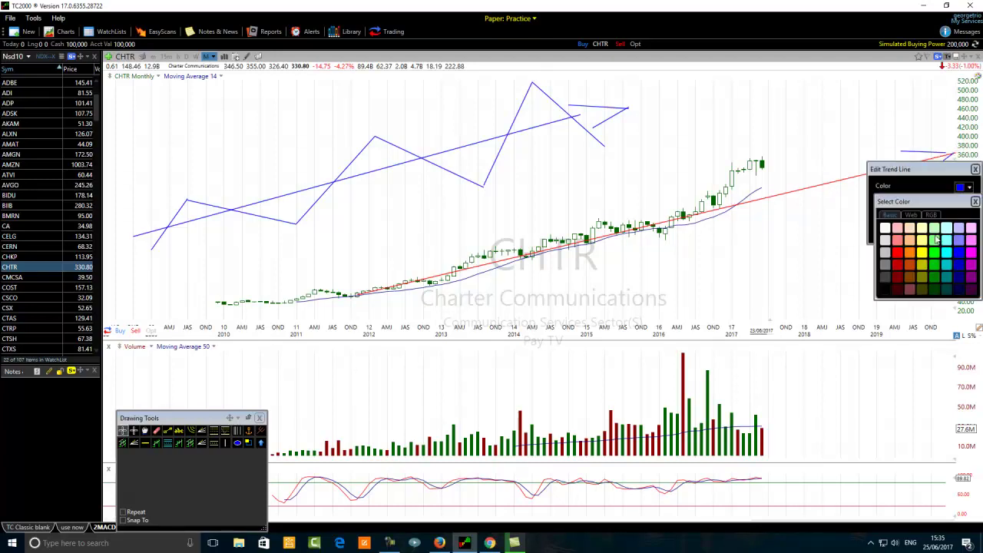
left_click(902, 253)
left_click(970, 231)
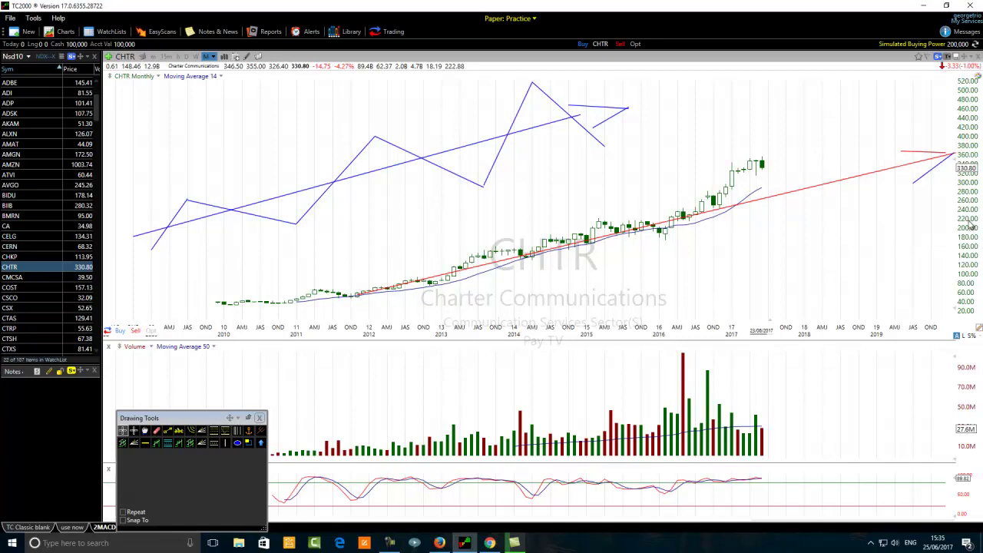
- Change the color of the lower arrowhead line on the red trend line to red
right_click(938, 169)
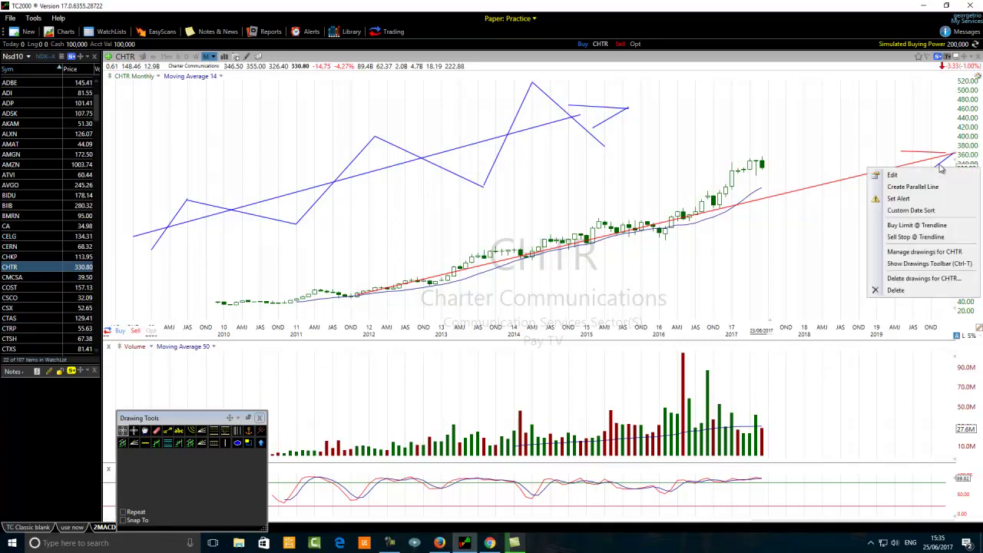
left_click(892, 176)
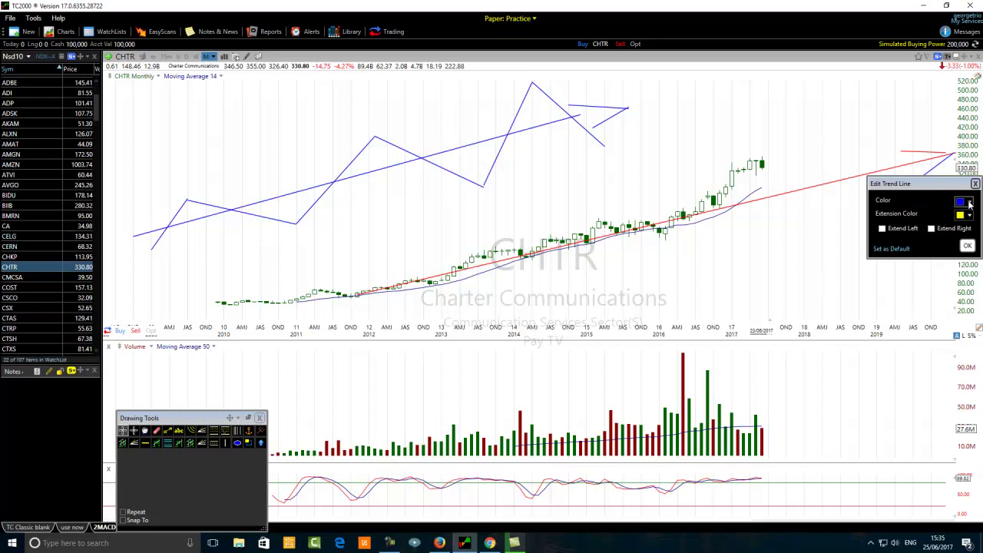
left_click(969, 203)
left_click(903, 255)
left_click(967, 246)
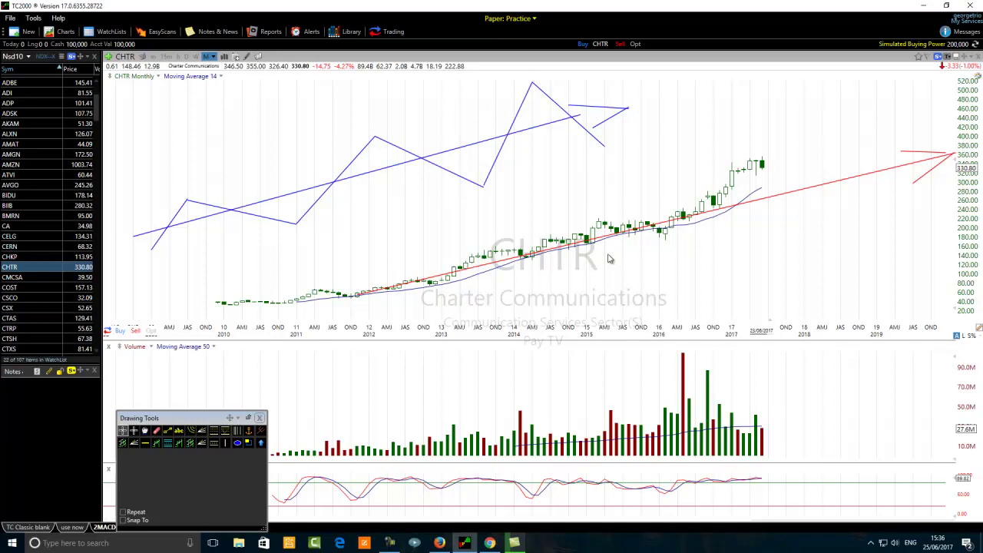
- Mark the trend period with two vertical lines, one at the red line's start in late 2011 and one at about October 2016
mouse_move(610, 244)
mouse_move(539, 258)
left_click(168, 431)
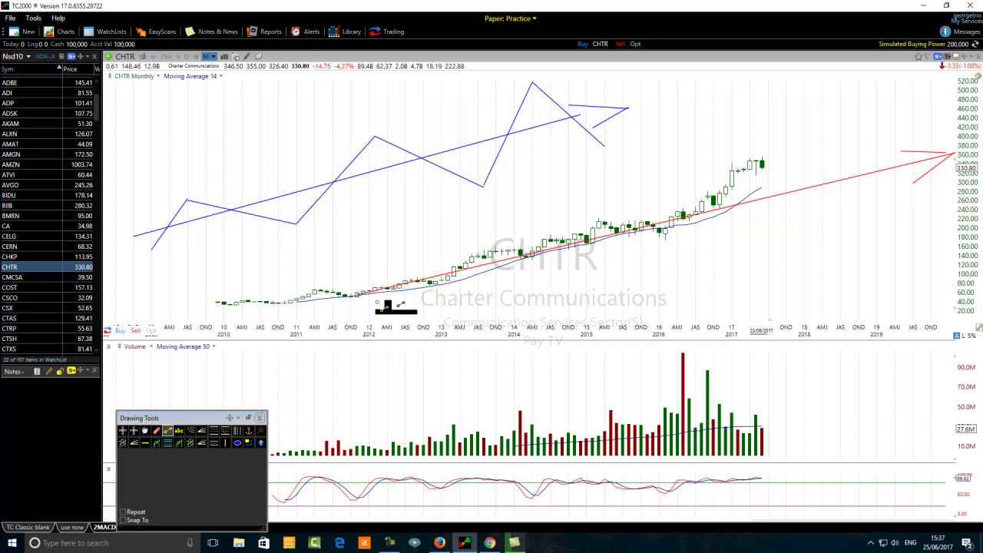
left_click(225, 443)
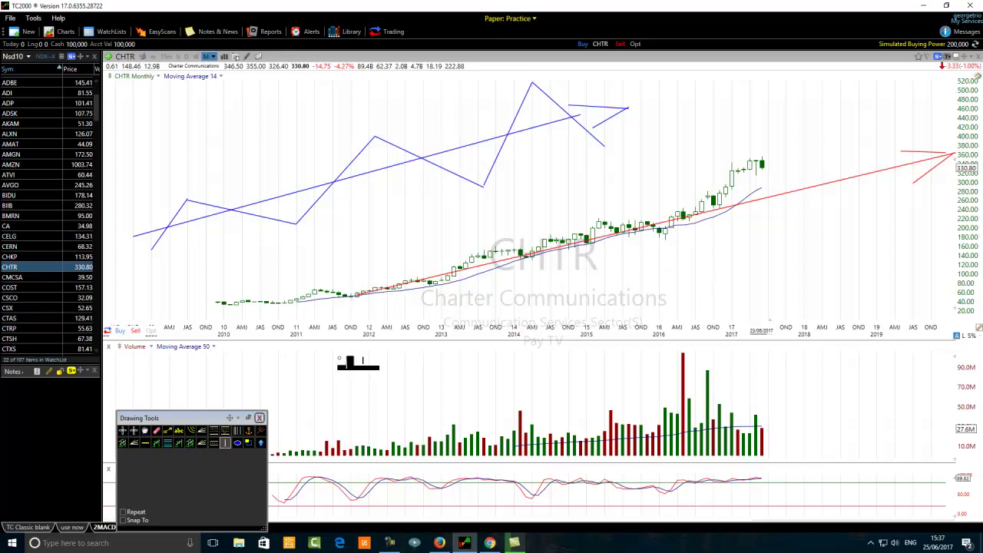
left_click(356, 299)
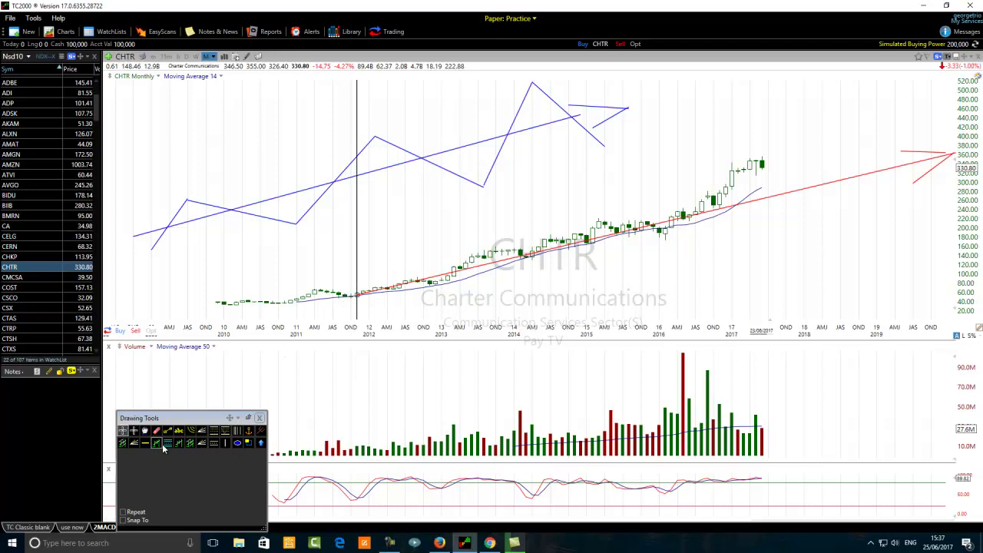
left_click(222, 442)
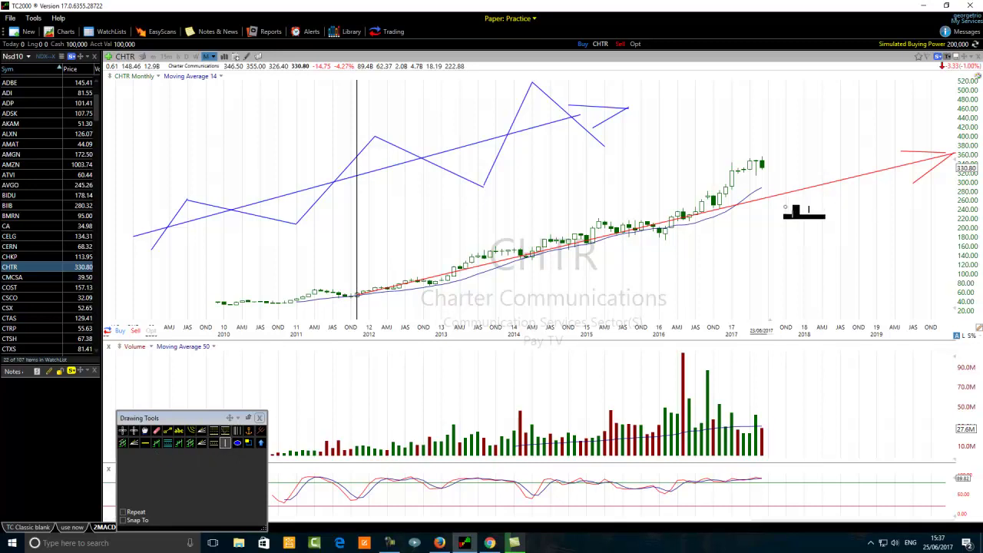
left_click(714, 224)
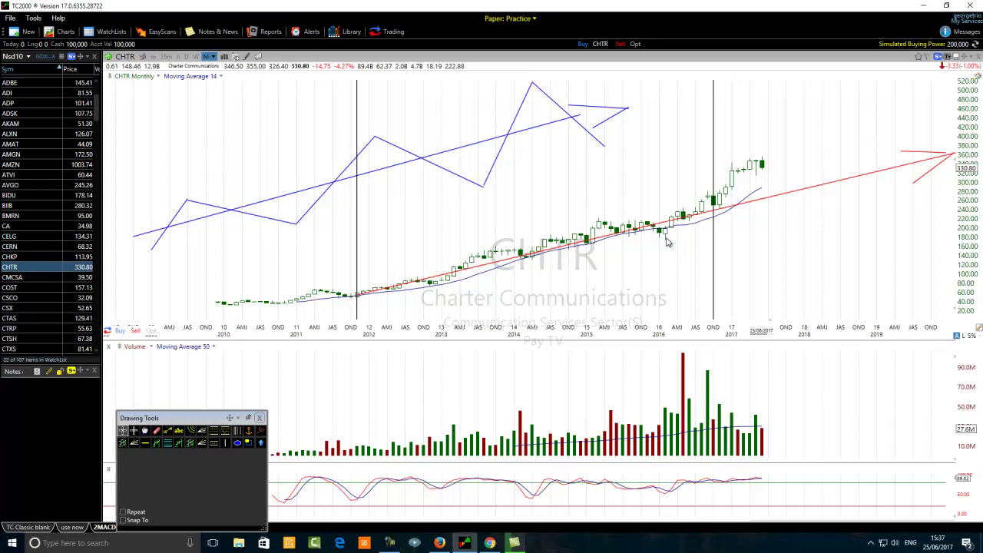
mouse_move(653, 232)
left_click(168, 432)
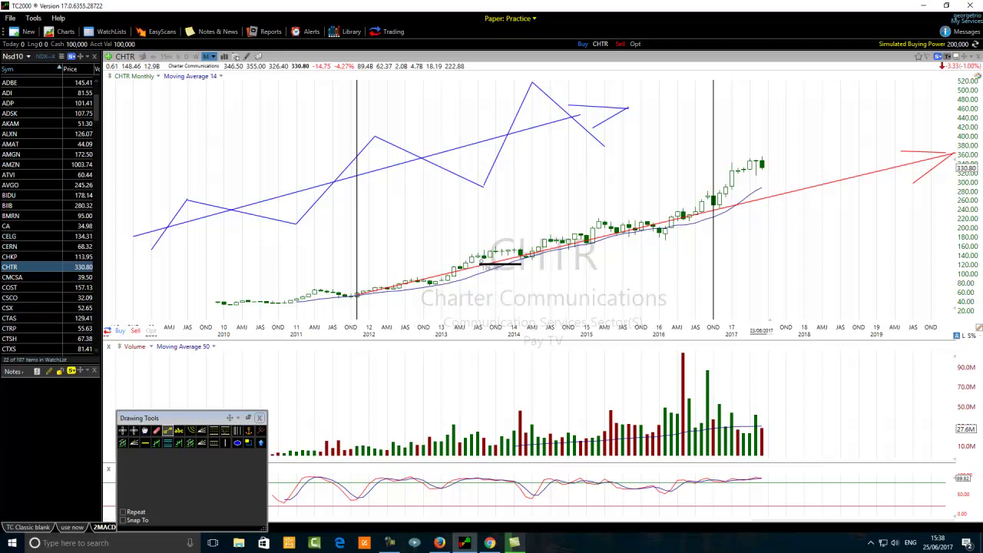
key("Escape")
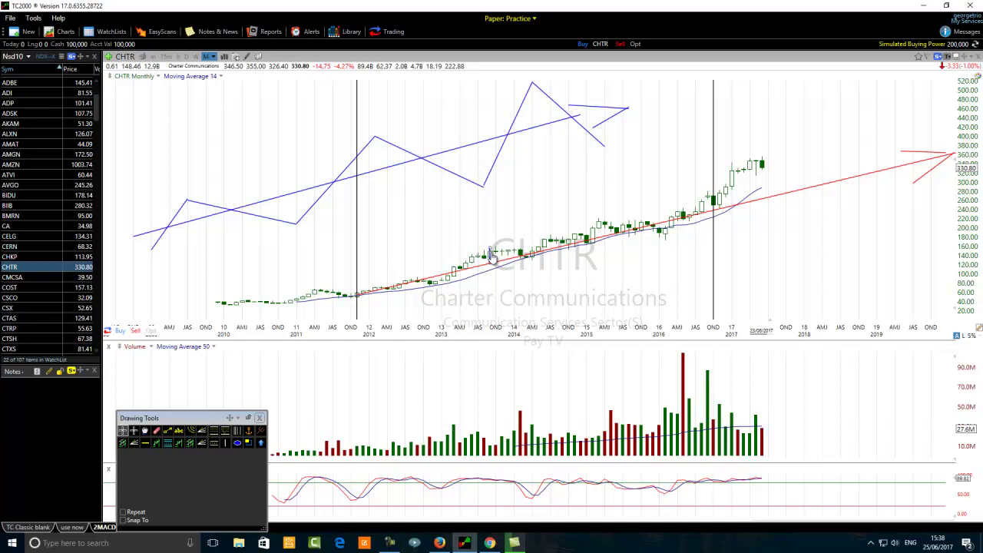
left_click(660, 239)
mouse_move(721, 213)
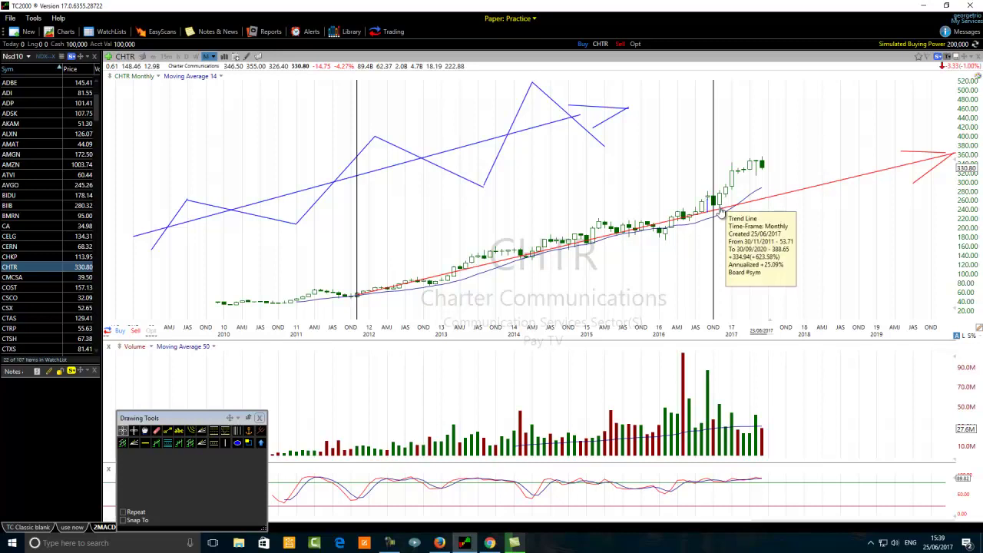
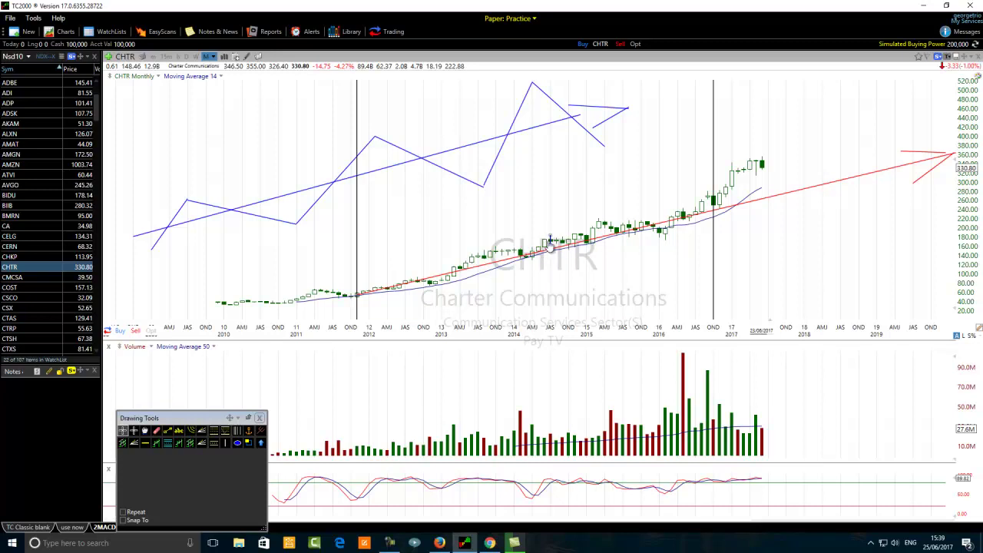
left_click(598, 230)
left_click(599, 226)
- Draw a nearly flat trend line at about 250 from early 2012 to late 2015, with zigzag swings crossing its first part
mouse_move(603, 234)
left_click(168, 431)
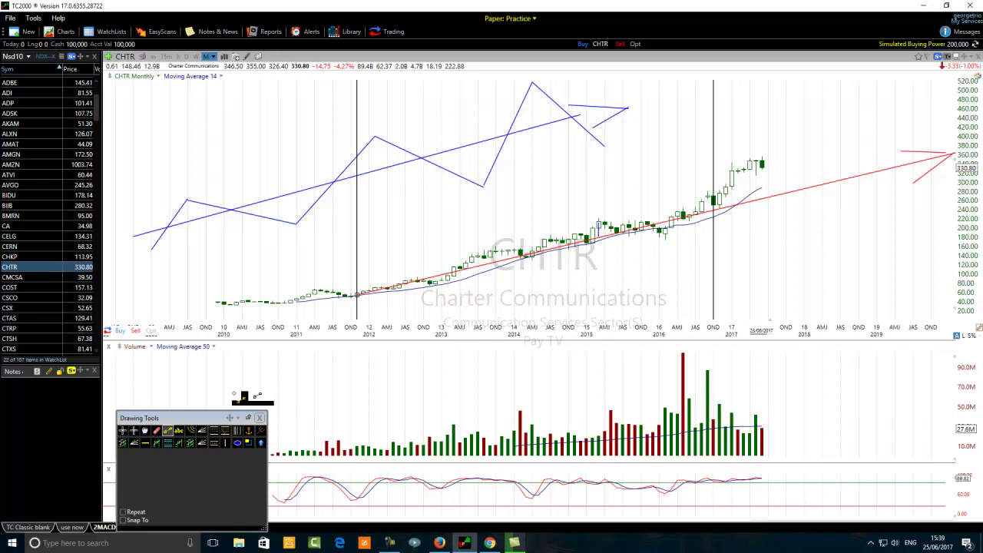
left_click_drag(374, 205, 640, 202)
left_click(167, 430)
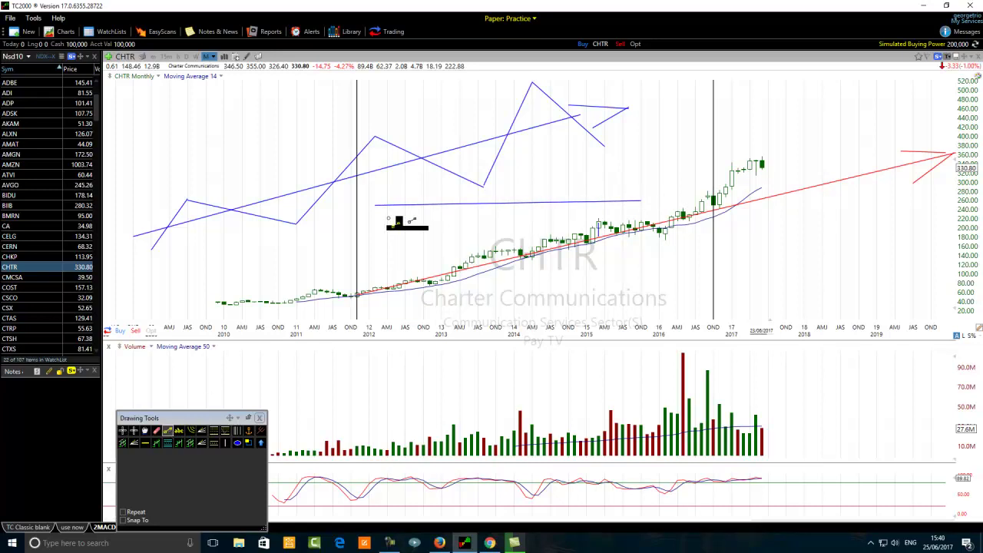
left_click_drag(393, 212, 411, 191)
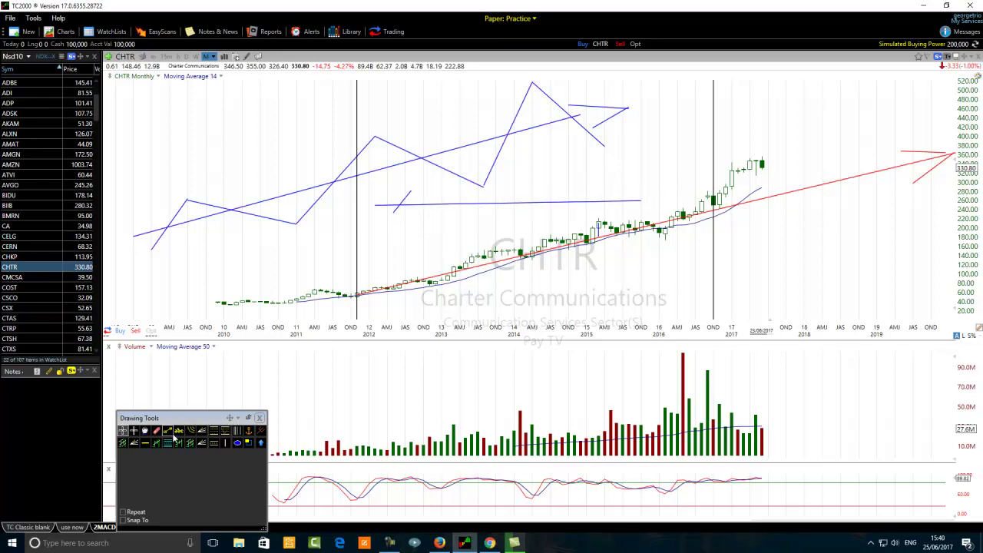
left_click(168, 431)
mouse_move(410, 193)
left_mouse_down()
mouse_move(442, 217)
mouse_move(495, 198)
mouse_move(459, 192)
left_mouse_up()
left_click(167, 431)
left_click(168, 431)
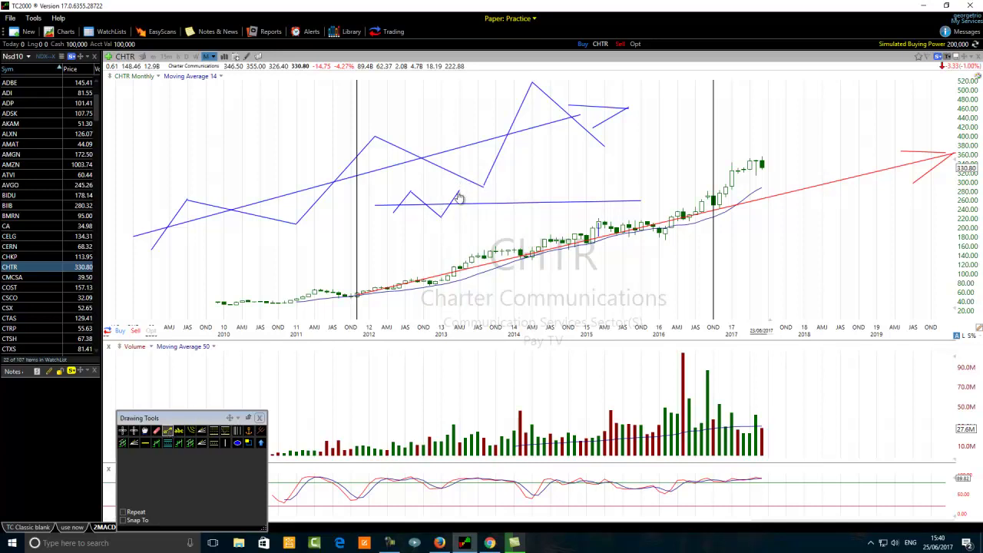
mouse_move(459, 192)
left_mouse_down()
mouse_move(516, 202)
mouse_move(489, 218)
left_mouse_up()
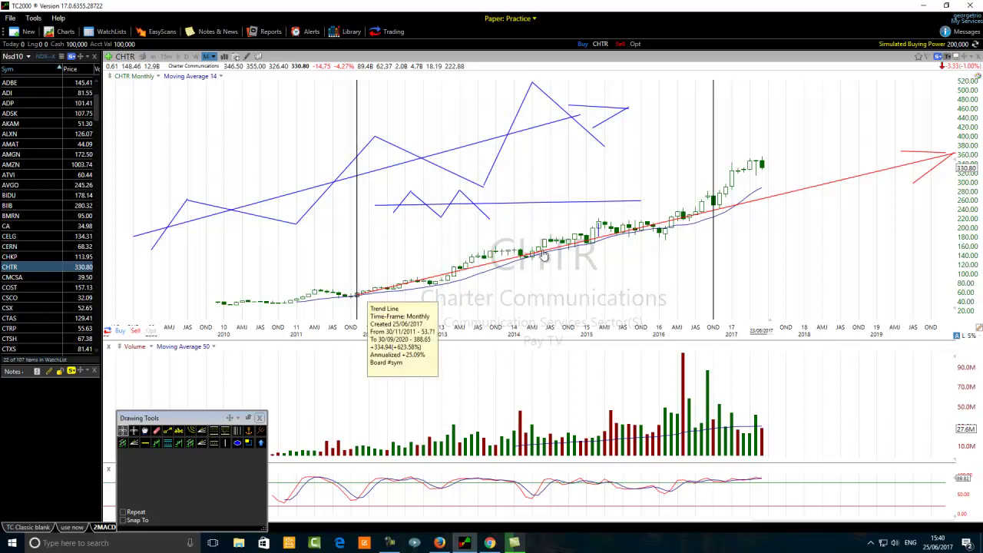
- Draw a channel of two rising trend lines below and above the CHTR candles, moving the lower line's start slightly earlier in 2012
mouse_move(911, 169)
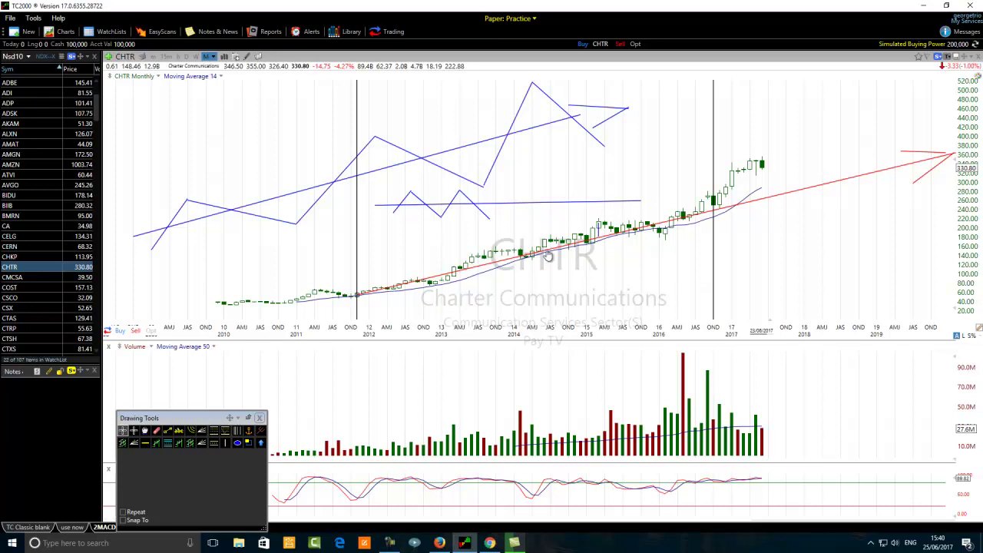
left_click(165, 434)
mouse_move(430, 292)
left_mouse_down()
mouse_move(542, 273)
mouse_move(772, 206)
left_mouse_up()
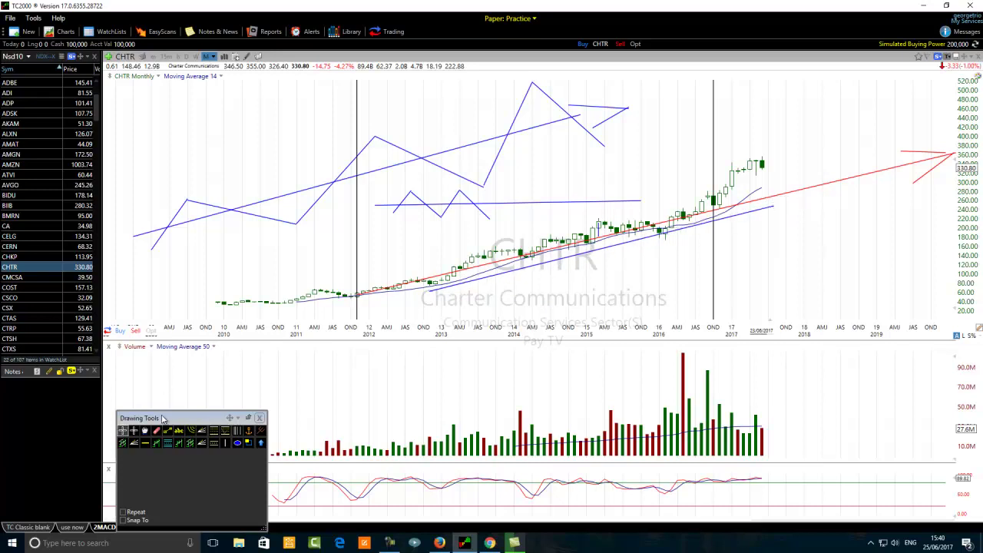
left_click(167, 431)
left_click_drag(458, 259, 717, 198)
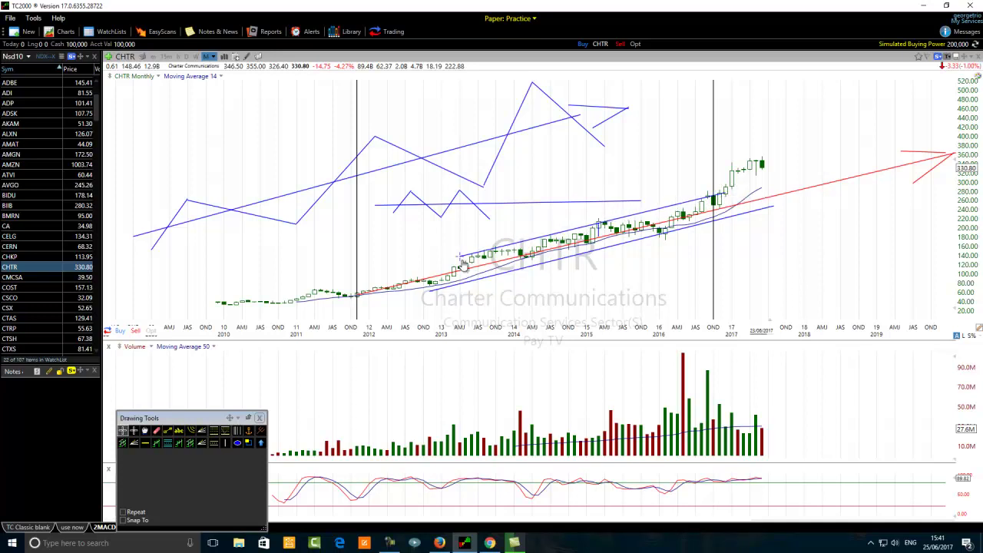
mouse_move(473, 282)
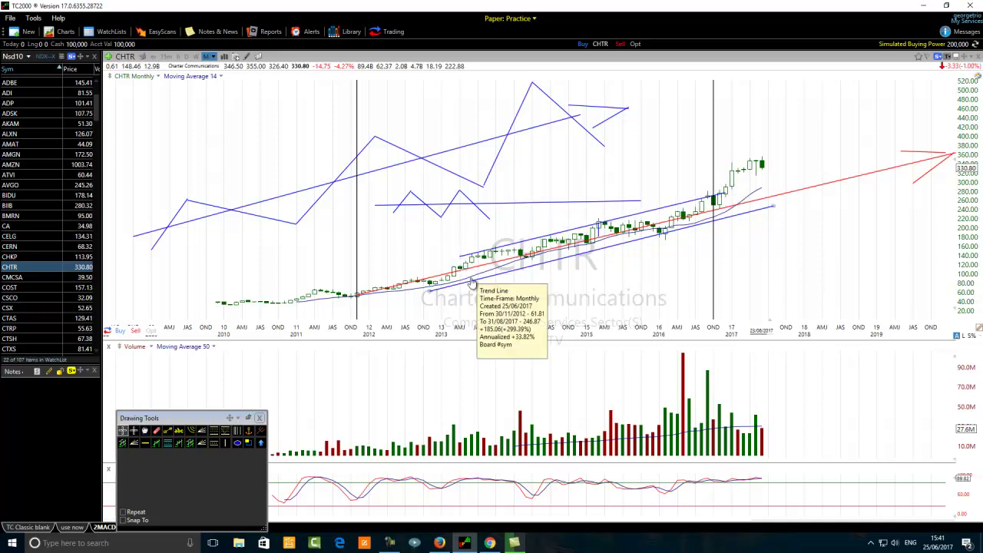
left_click_drag(428, 290, 419, 296)
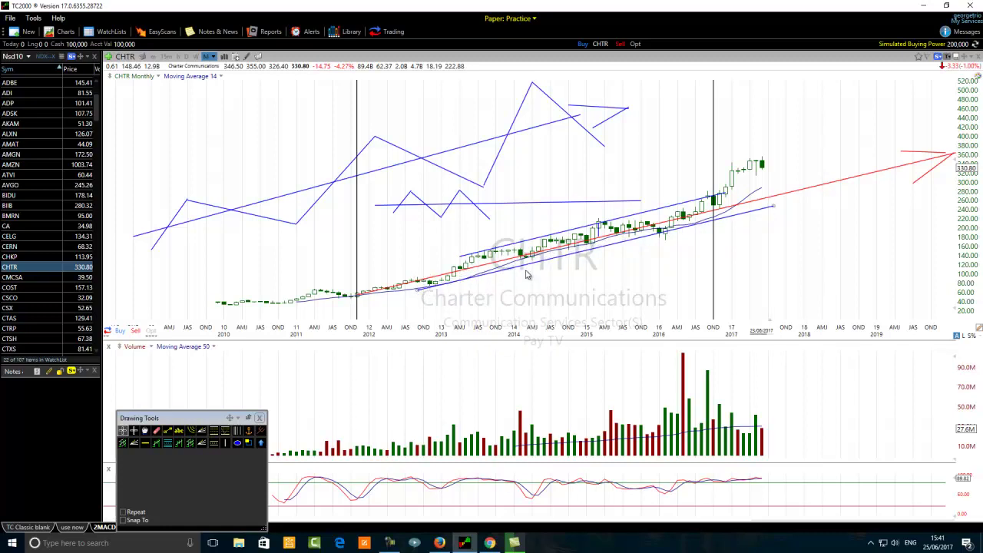
right_click(565, 229)
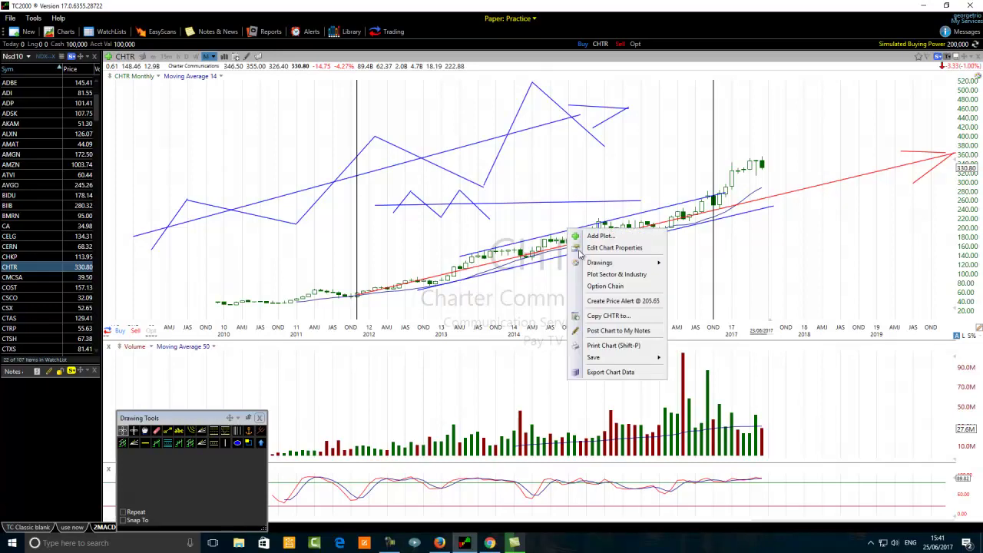
left_click(576, 189)
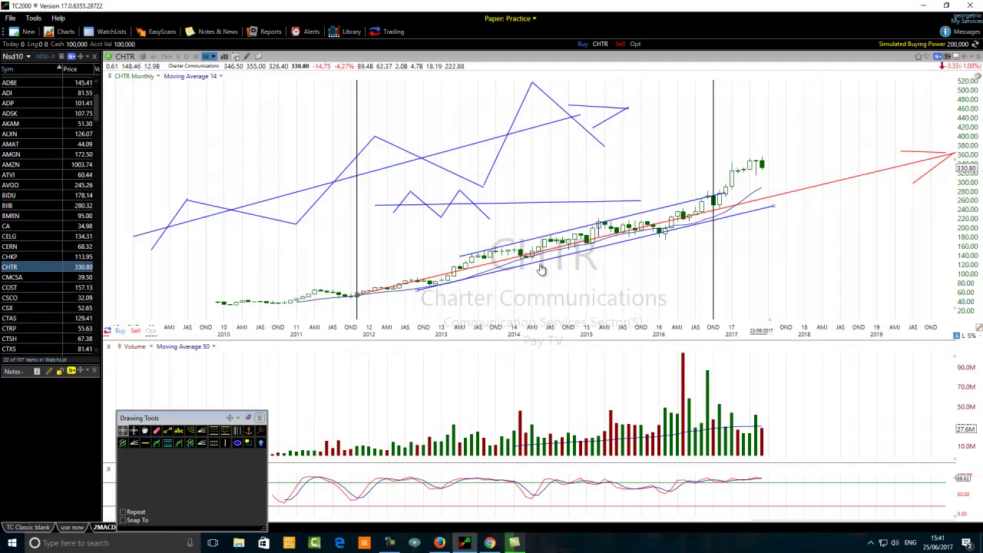
- Sketch two flat parallel lines below the 2014–2015 prices, with one line breaking upward and one breaking downward from their ends
mouse_move(659, 241)
left_click(167, 431)
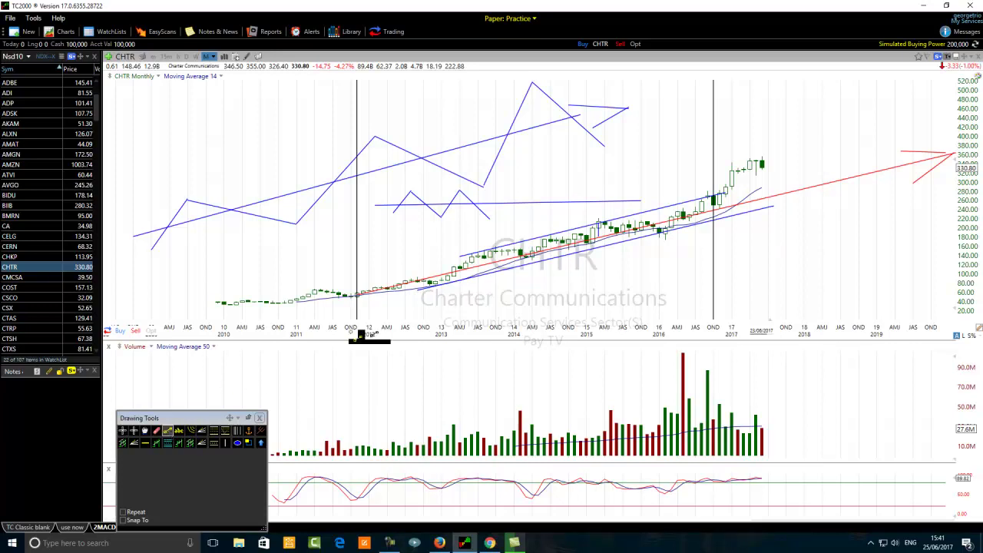
left_click_drag(556, 290, 658, 288)
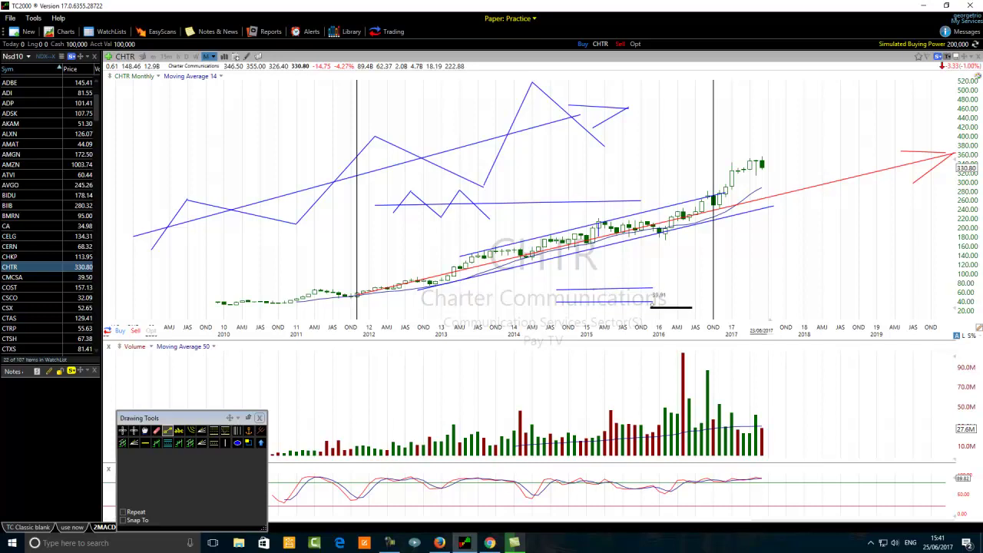
left_click(167, 430)
left_click_drag(652, 288, 689, 255)
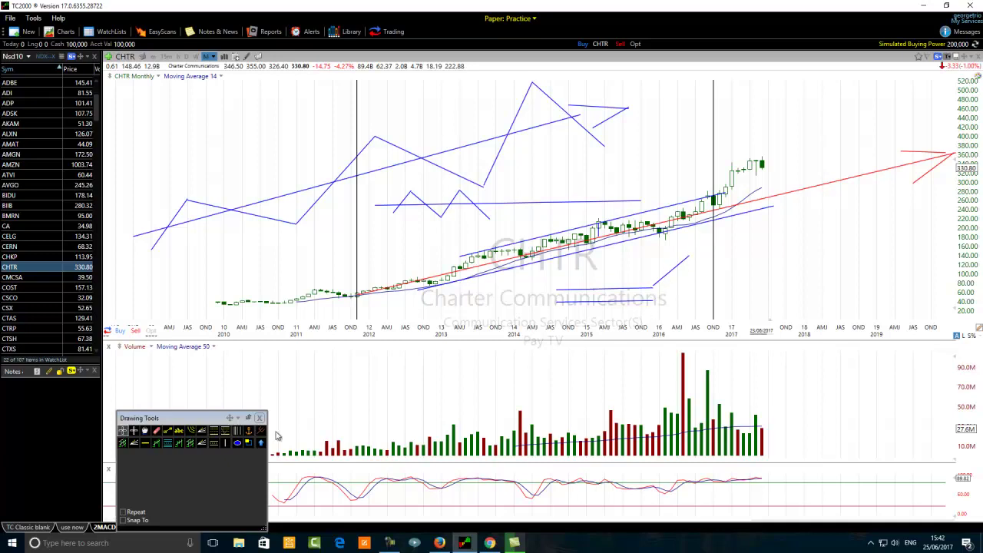
left_click(167, 430)
left_click_drag(654, 296, 717, 315)
- Draw a steep rising trend line along the late 2016 to 2017 candles, with a two-line arrowhead at its upper end near 380
mouse_move(440, 288)
mouse_move(660, 240)
mouse_move(675, 225)
left_click(168, 430)
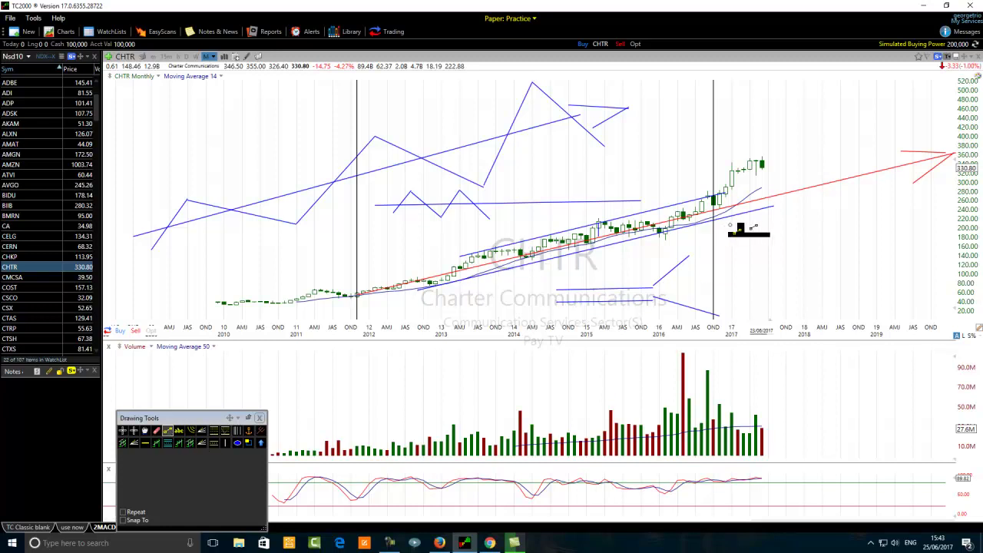
key("Escape")
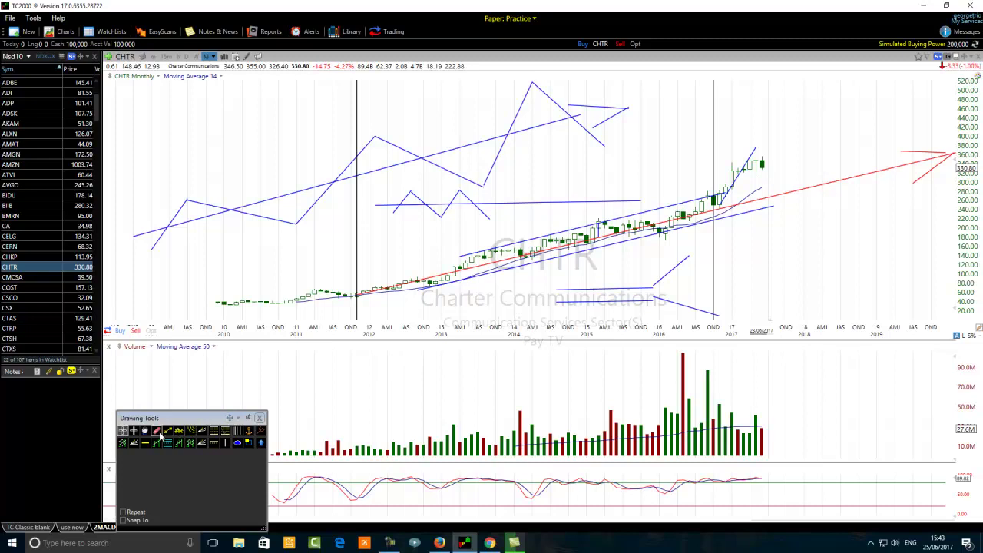
left_click(169, 433)
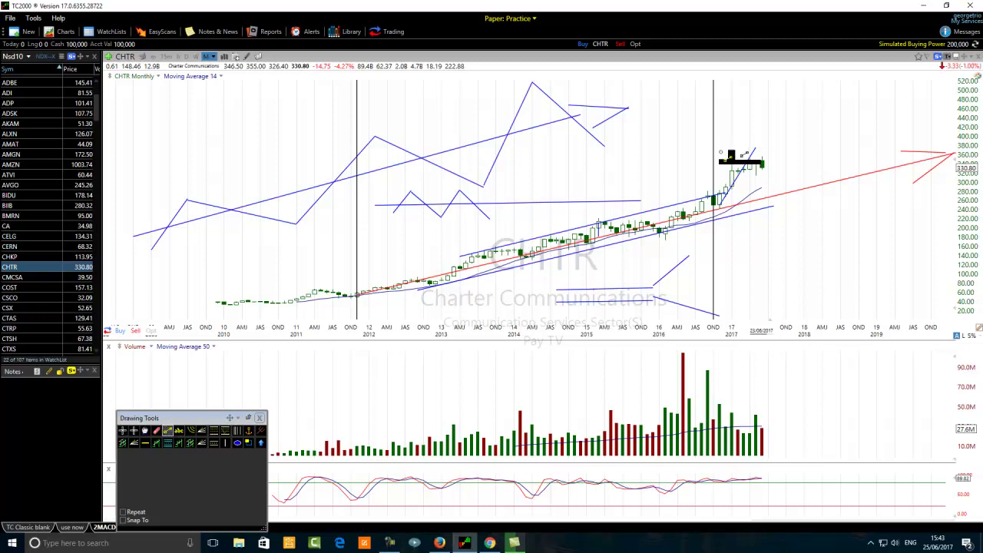
left_click(760, 154)
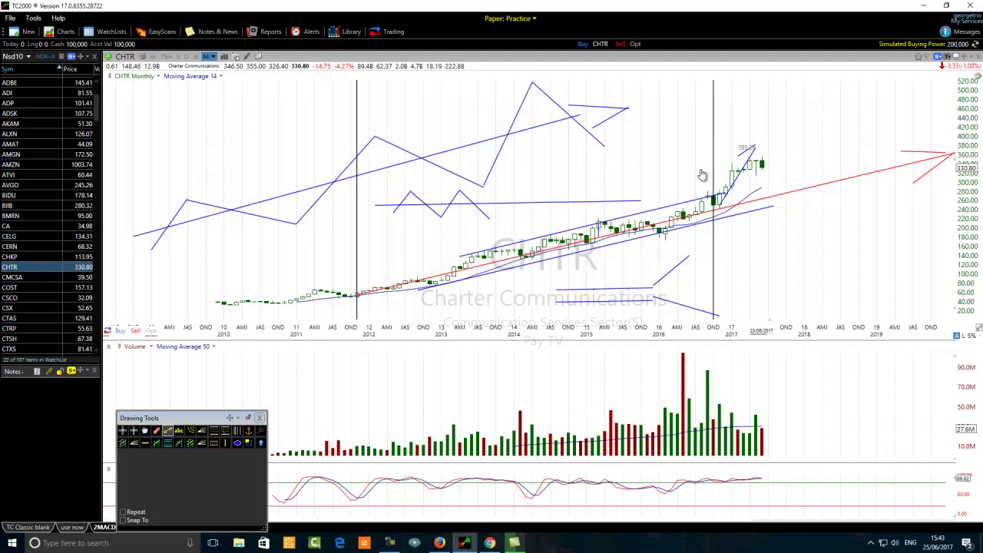
left_click(168, 431)
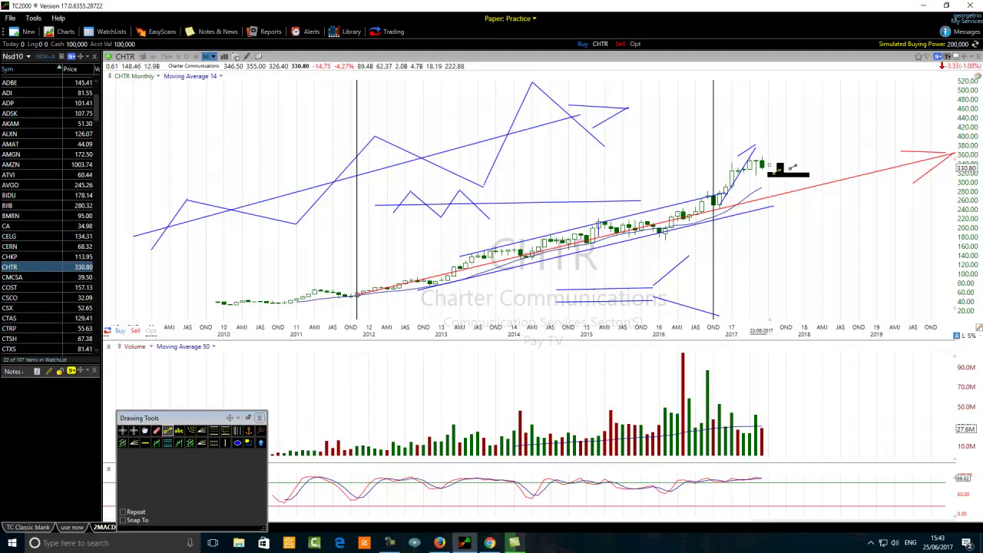
left_click(757, 153)
left_click_drag(757, 151, 759, 169)
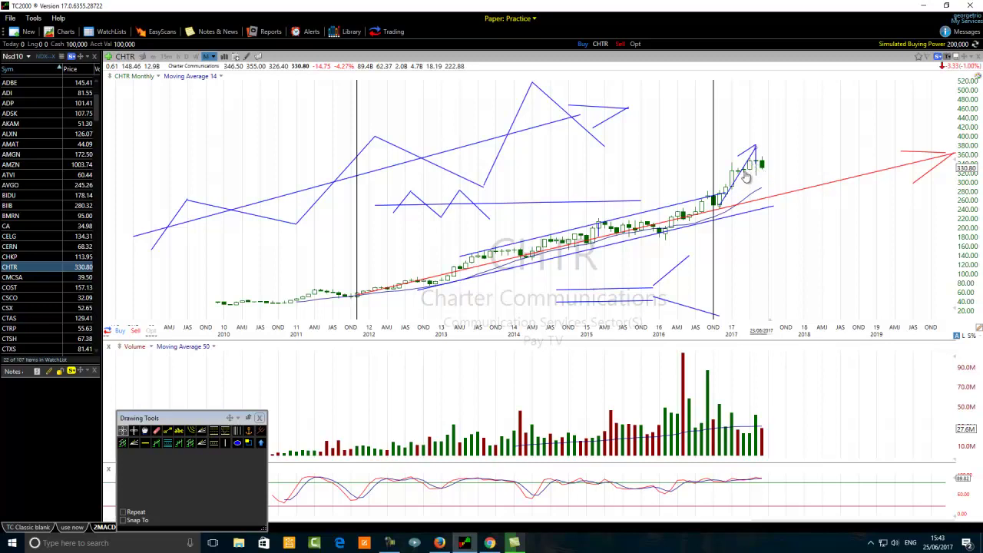
- Change the colour of the steep rising trend line along the late 2016 to 2017 candles to red
right_click(741, 178)
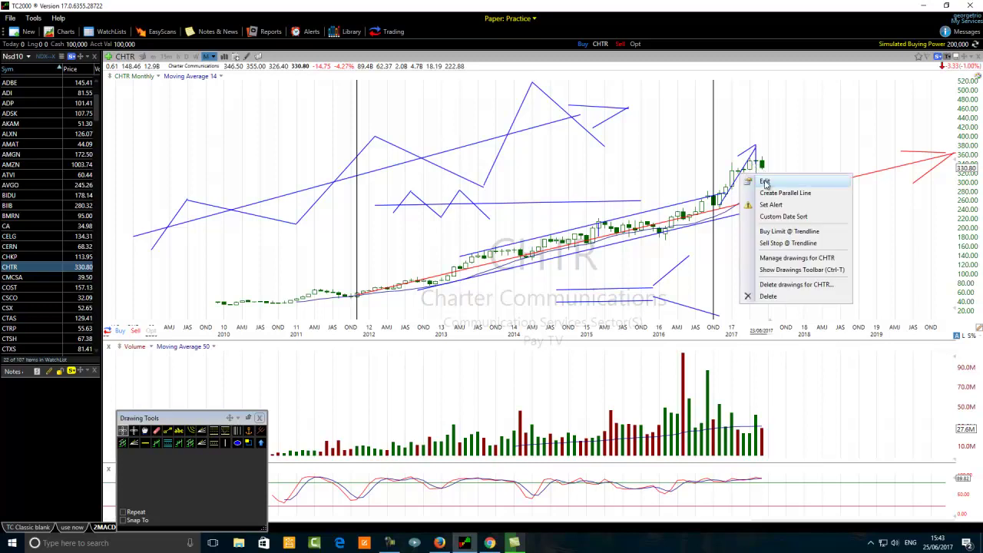
left_click(764, 182)
left_click(858, 207)
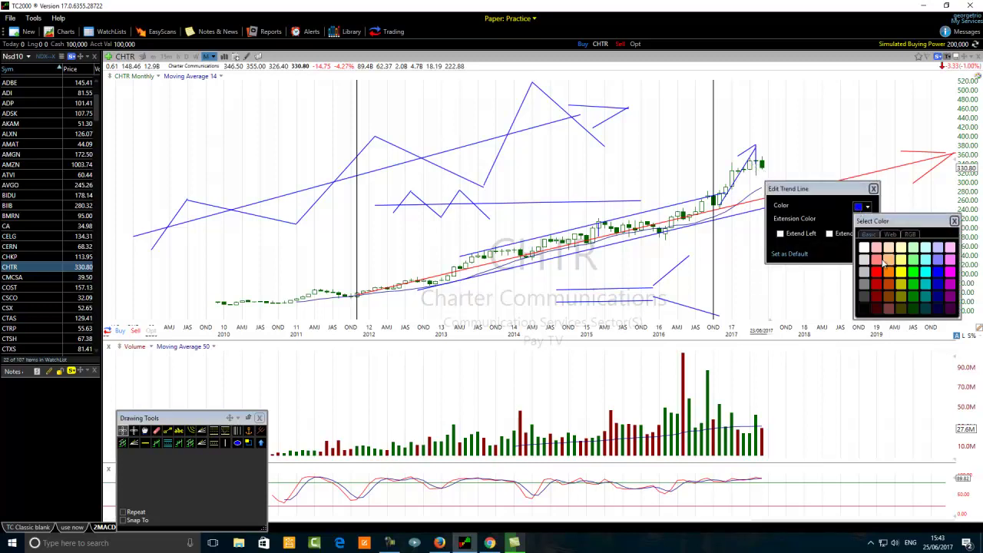
left_click(879, 273)
left_click(872, 255)
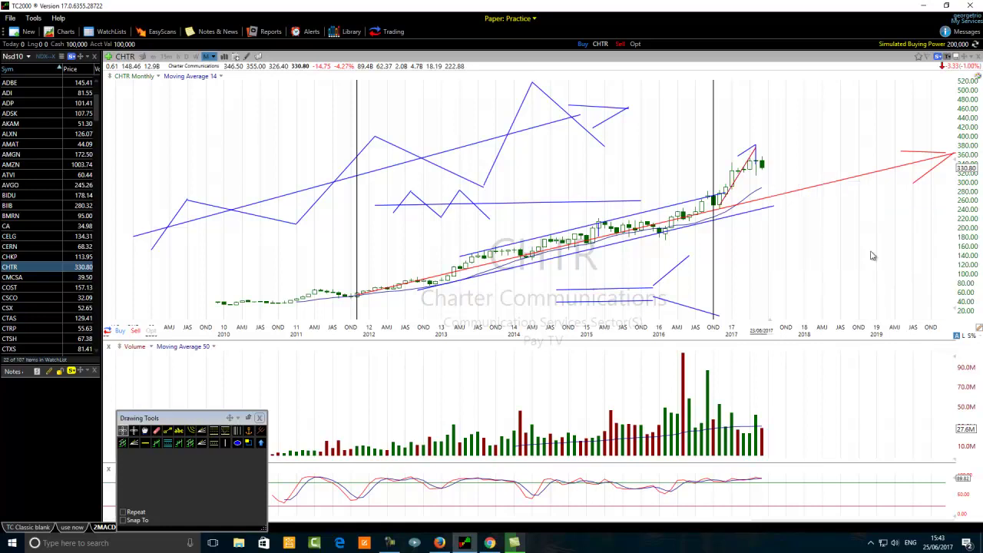
- Recolour the slanted stroke of the arrowhead at the steep line's upper end red
right_click(744, 157)
left_click(768, 162)
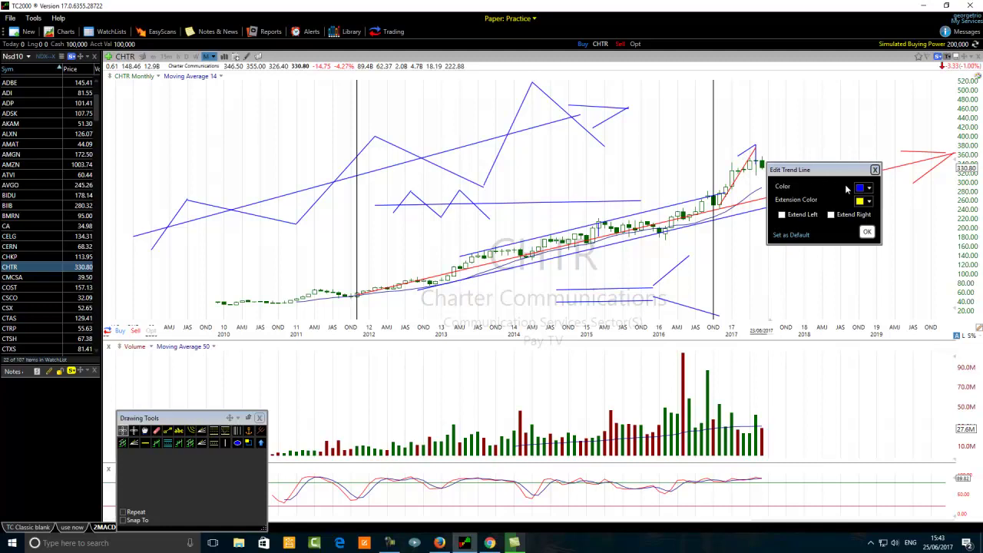
left_click(860, 189)
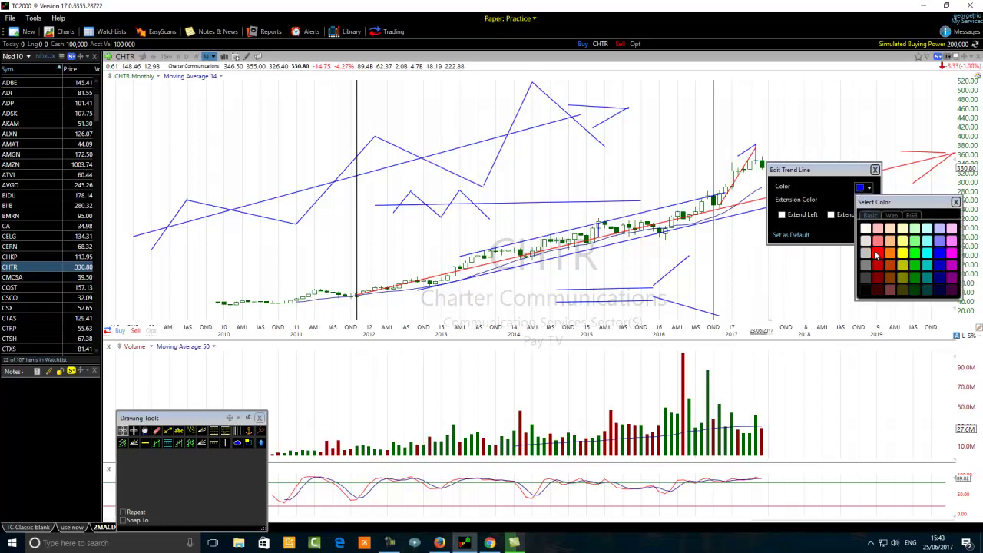
left_click(878, 253)
left_click(869, 237)
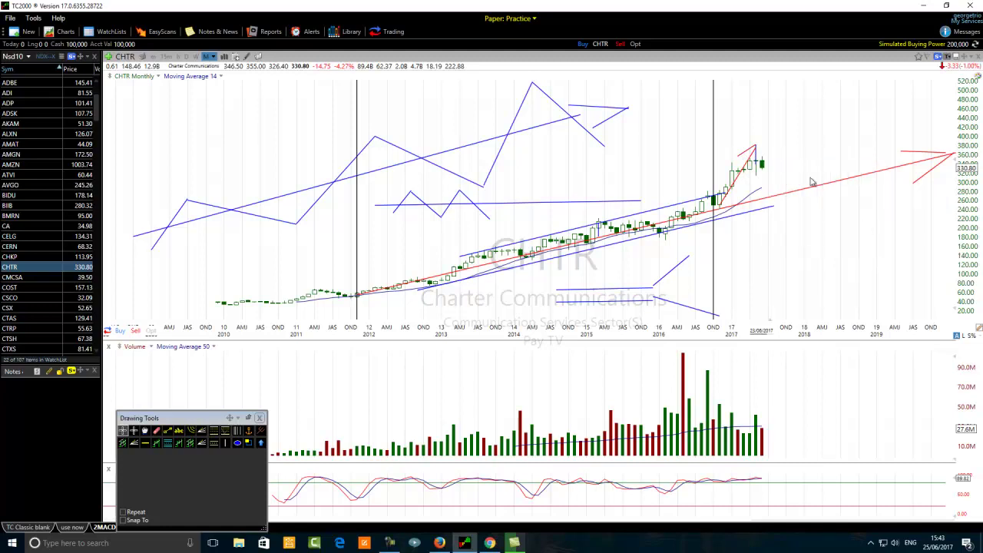
right_click(755, 155)
left_click(781, 164)
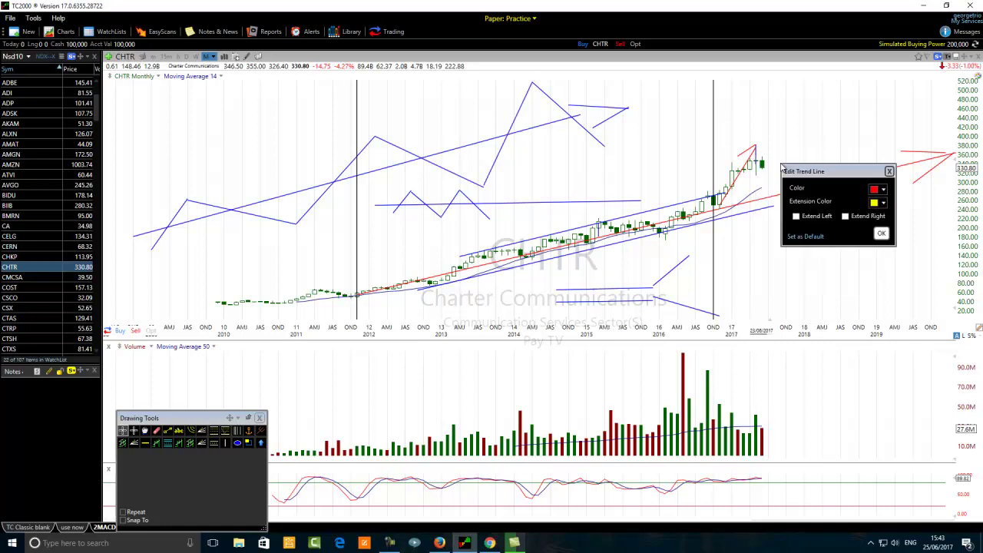
left_click(876, 192)
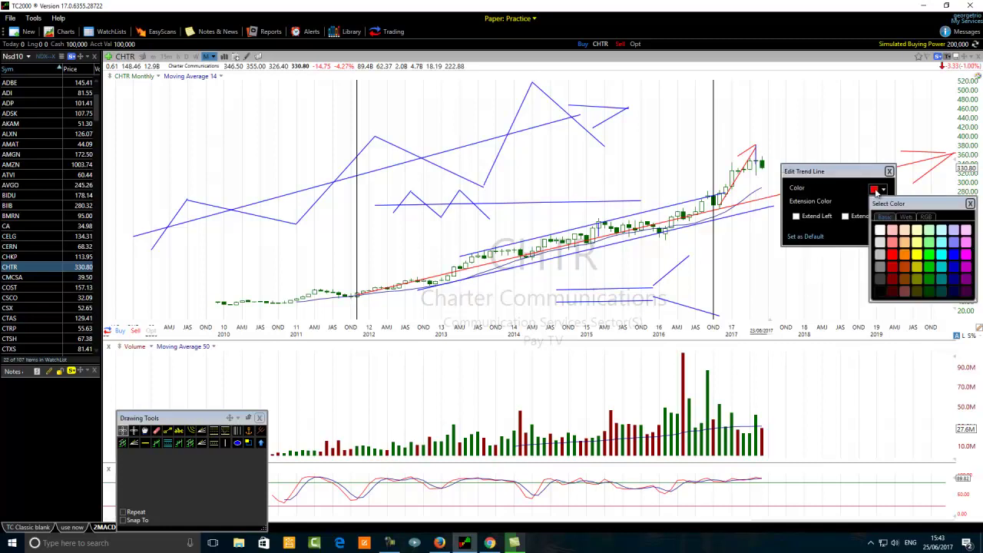
left_click(892, 257)
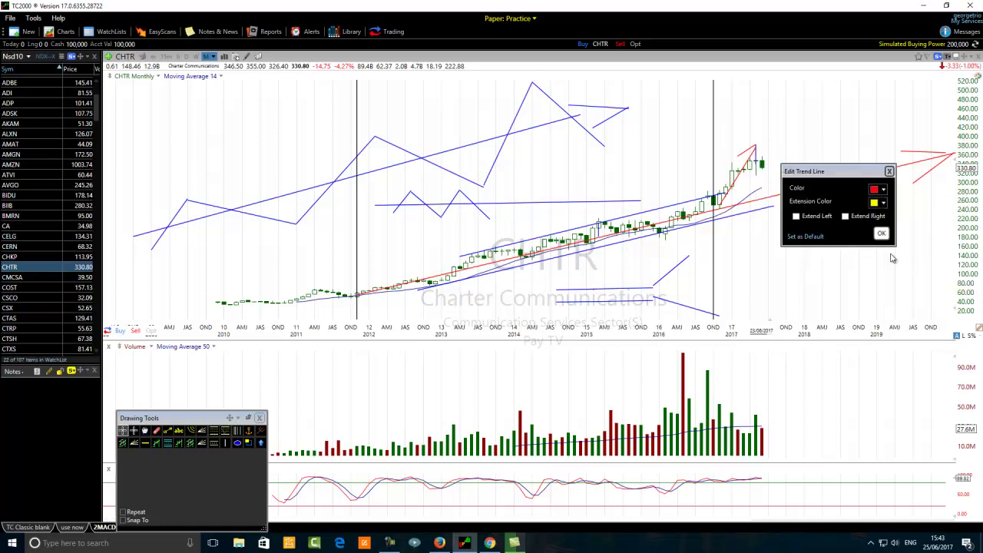
left_click(882, 234)
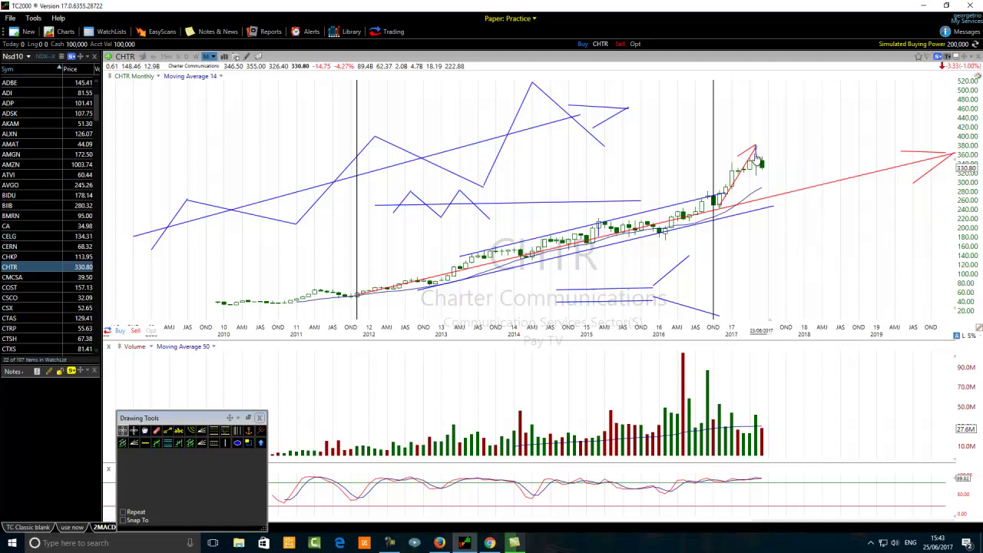
right_click(756, 158)
left_click(764, 160)
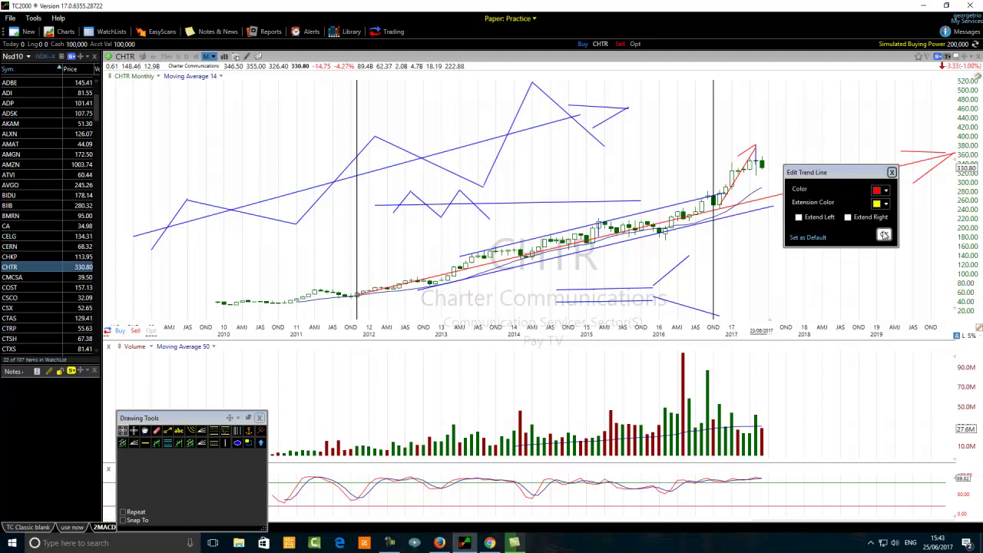
left_click(883, 234)
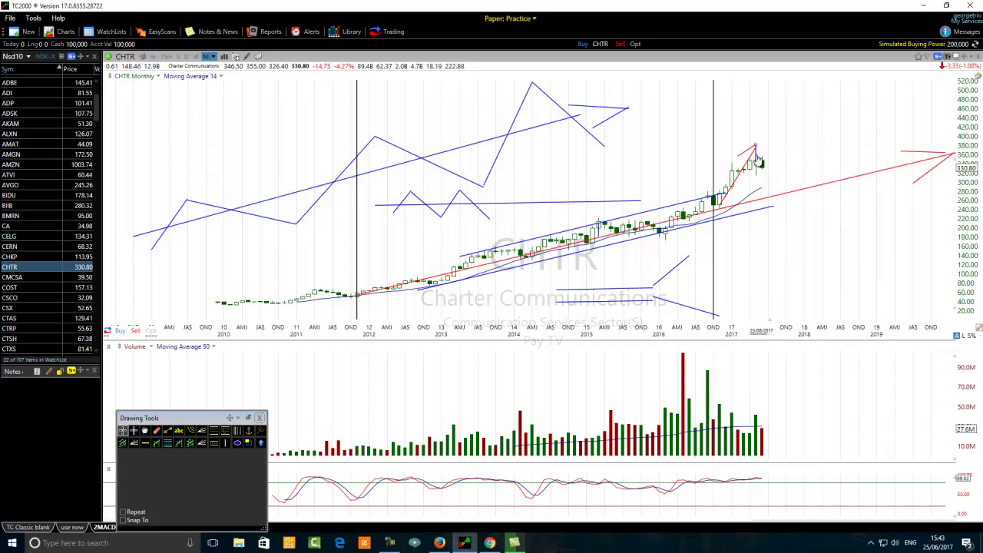
- Recolour the remaining blue vertical stroke of the steep line's arrowhead red
right_click(758, 160)
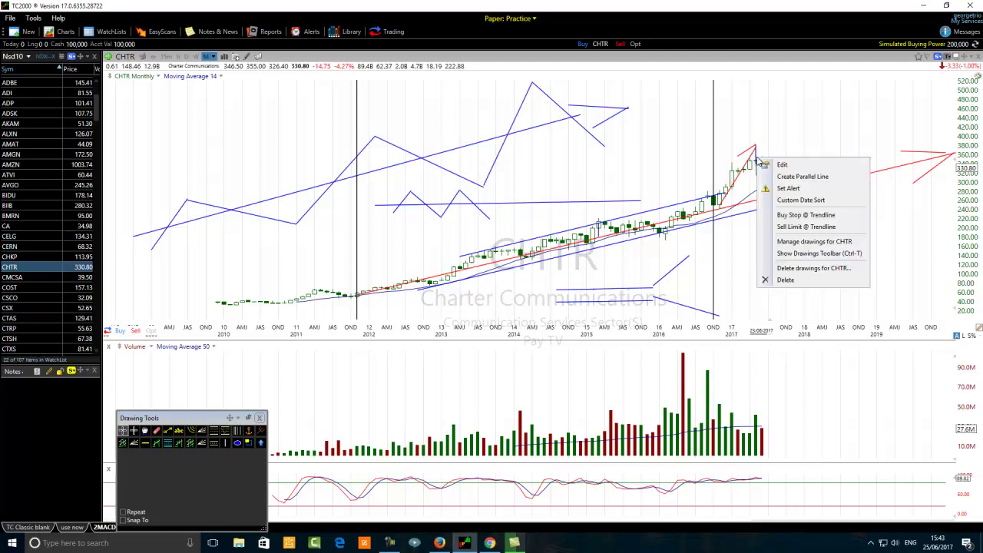
left_click(772, 164)
left_click(876, 191)
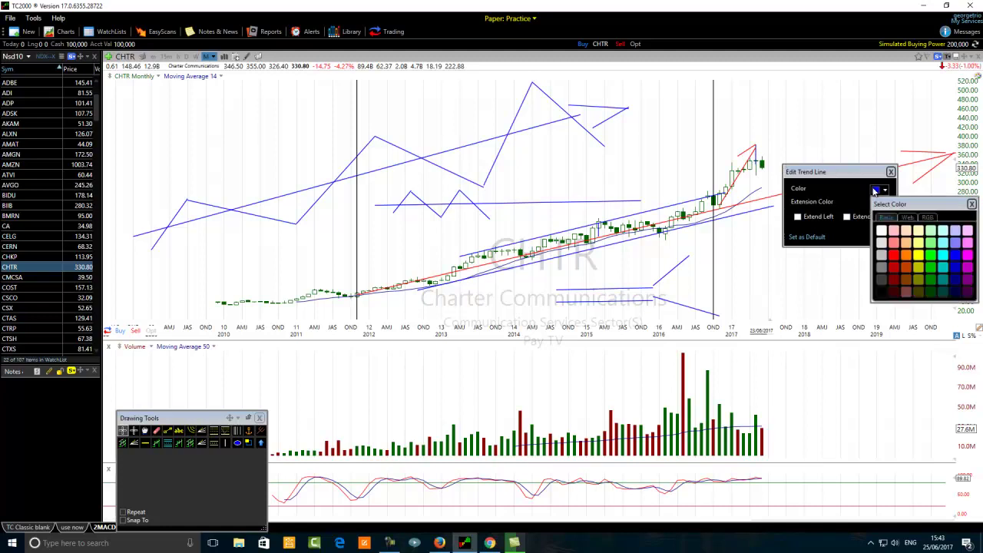
left_click(897, 257)
left_click(883, 234)
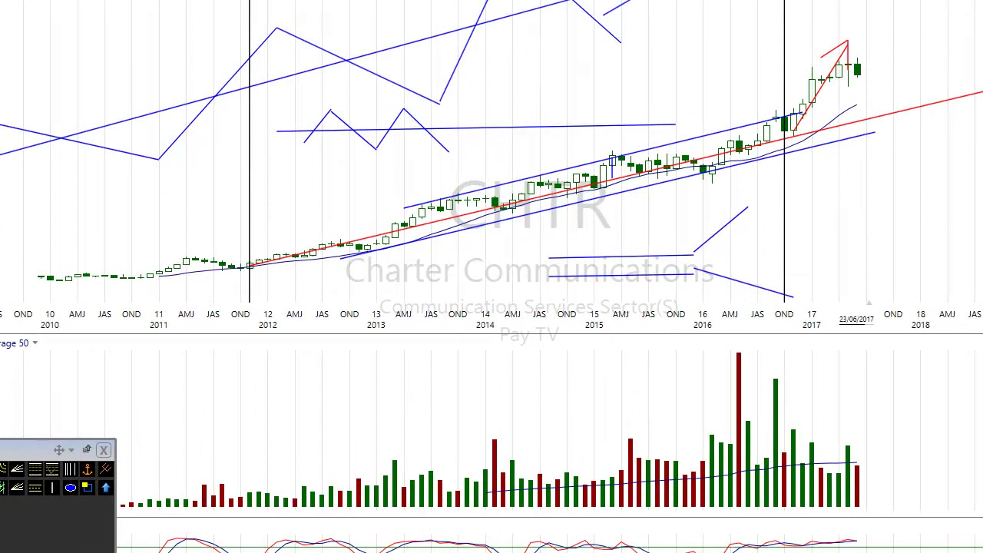
- Draw a falling line from the arrow tip at about 370 to the red trend line near 280, and a vertical line from that trend up to the 2017 candles
left_click_drag(847, 47, 901, 111)
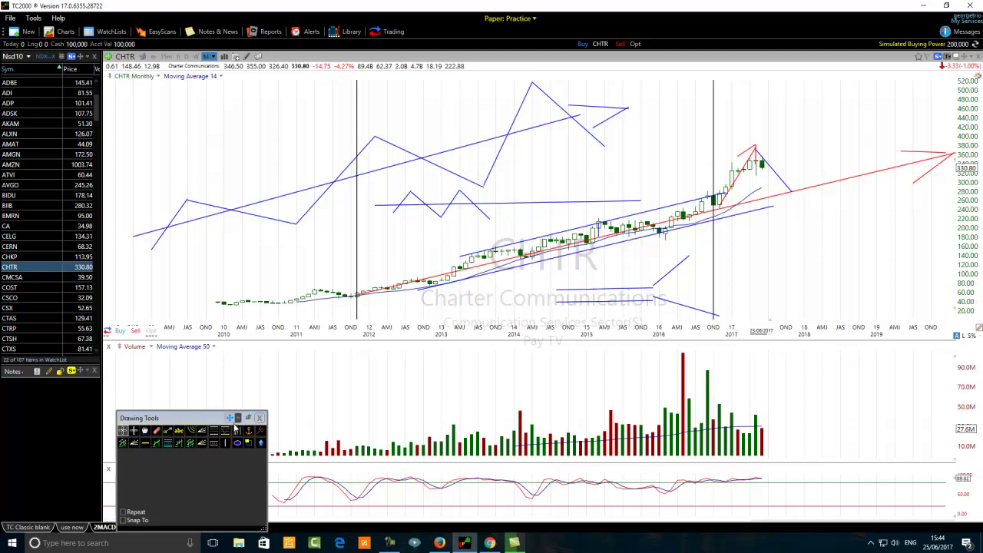
left_click(168, 433)
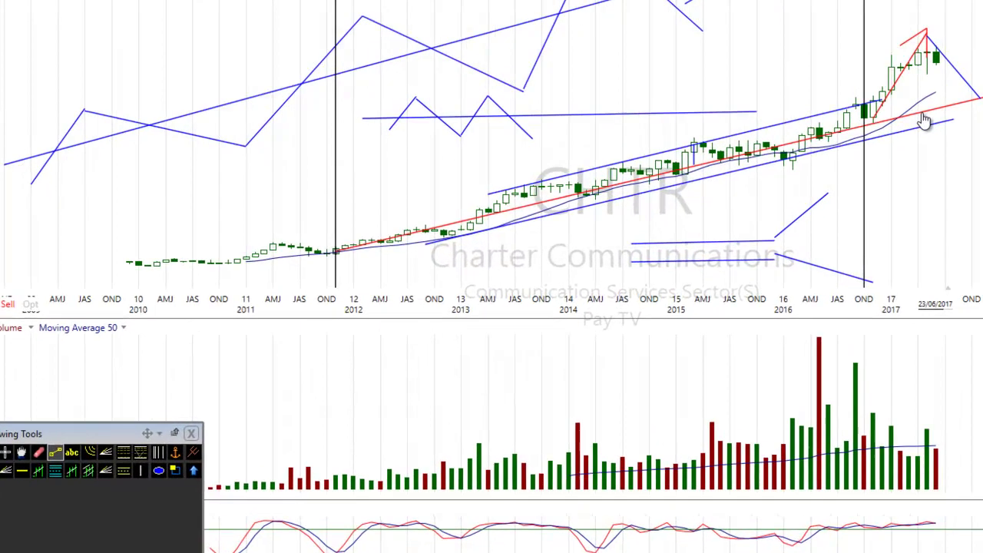
left_click_drag(927, 83, 924, 50)
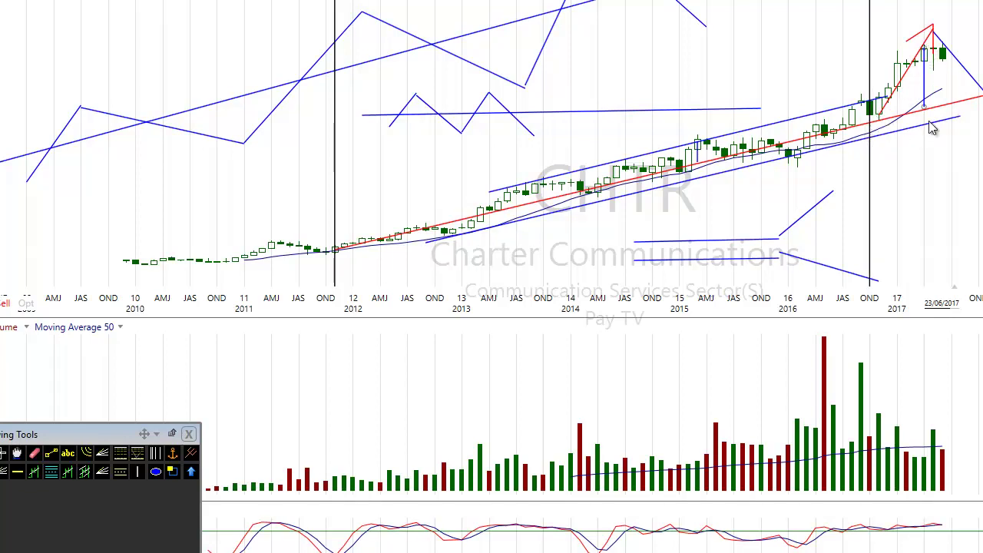
- Mark the tallest 2016 volume bar with two lines forming an arrow, and check the levels of the highest bars with the crosshair
left_click(50, 453)
mouse_move(724, 385)
left_mouse_down()
mouse_move(830, 388)
mouse_move(804, 393)
mouse_move(824, 383)
left_mouse_up()
left_click(51, 454)
left_click_drag(787, 370, 823, 383)
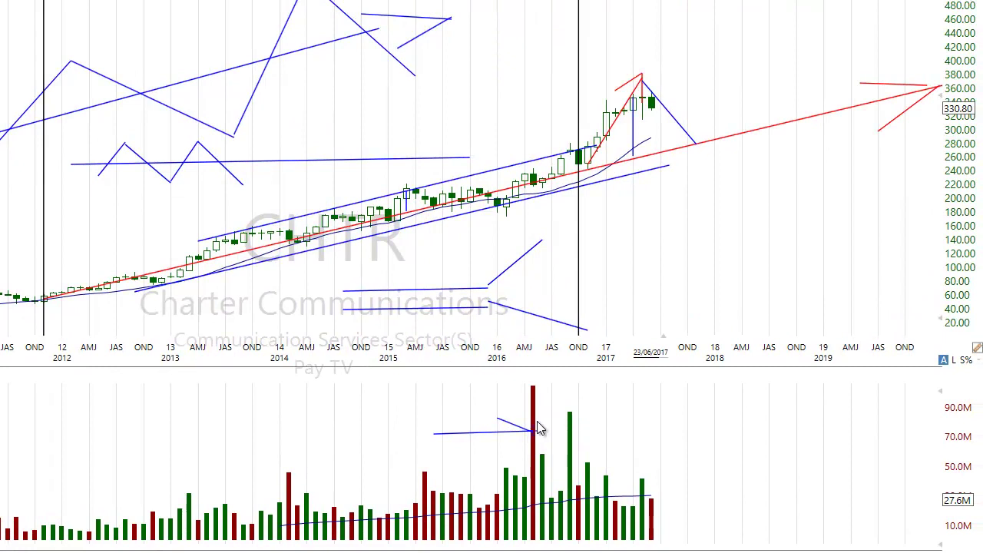
left_click_drag(513, 392, 513, 394)
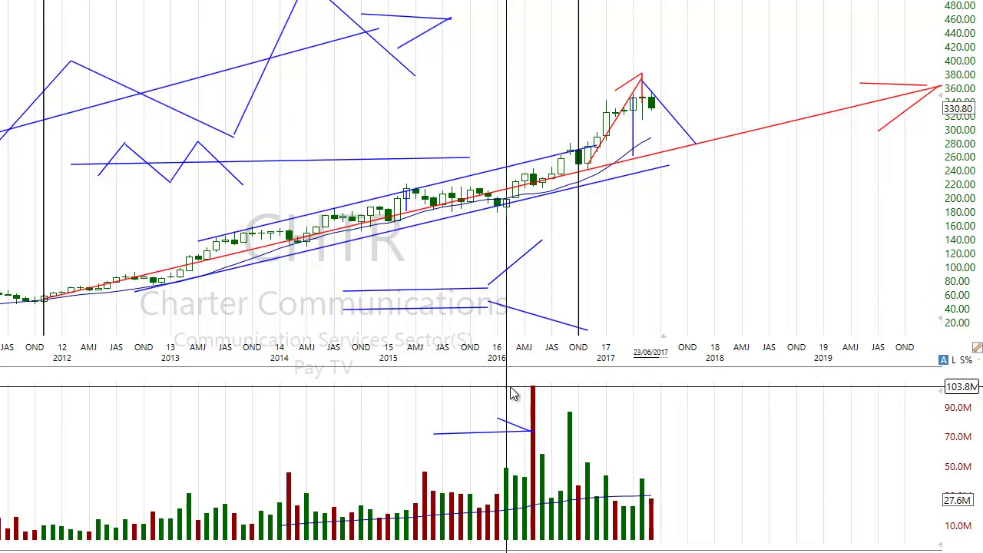
left_click_drag(513, 394, 507, 420)
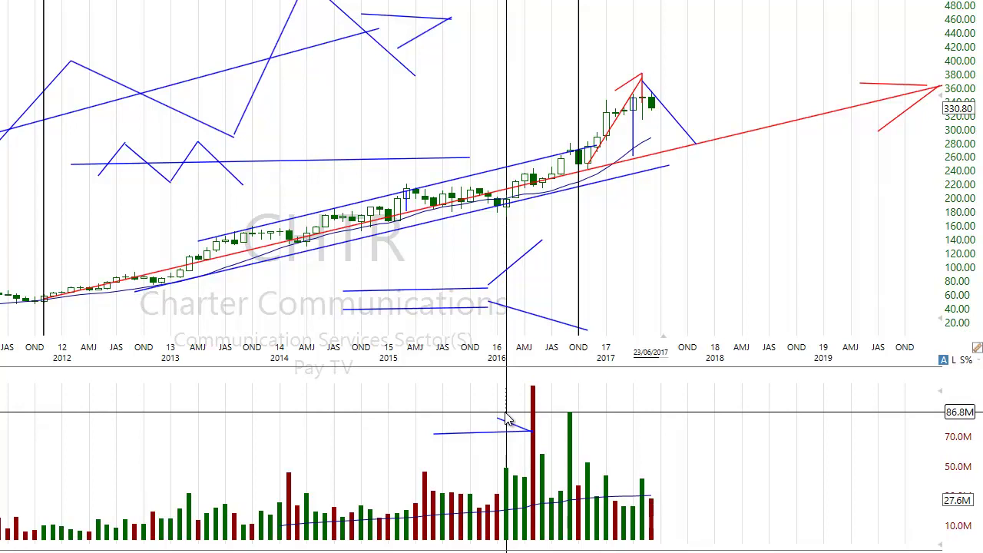
left_click_drag(507, 420, 508, 415)
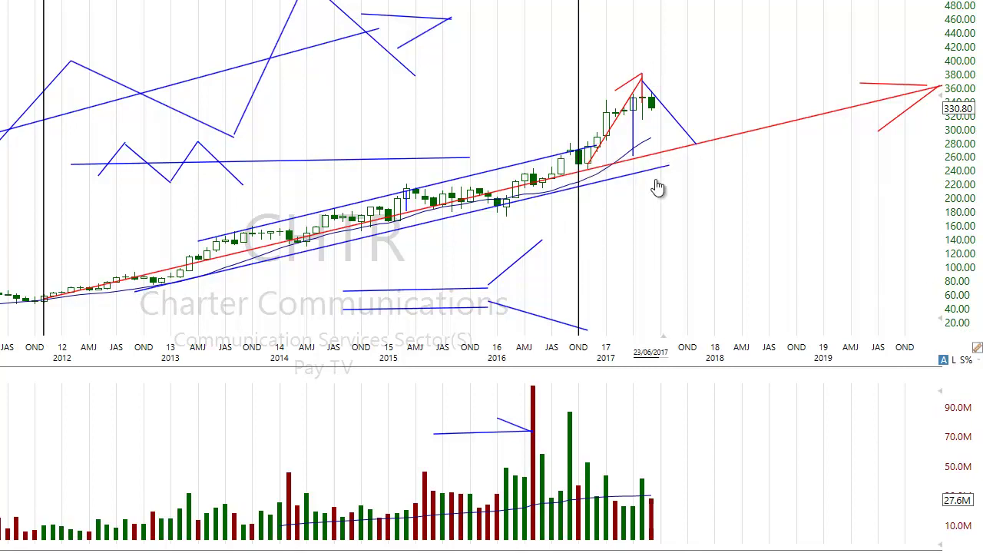
- Extend the upper channel line along its slope to about 380 in late 2019
mouse_move(596, 149)
left_click_drag(598, 151, 900, 80)
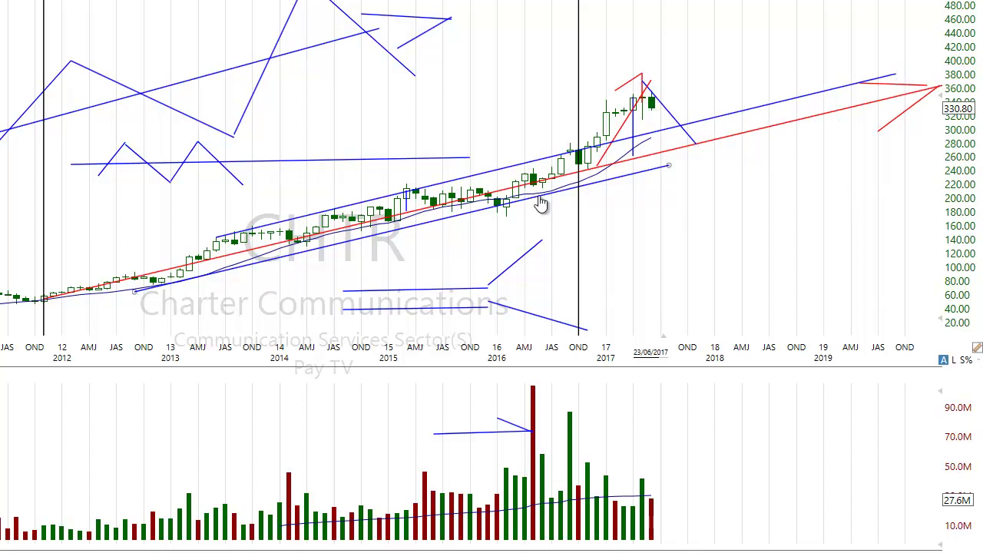
scroll(450, 250, "up", 2)
scroll(453, 253, "down", 2)
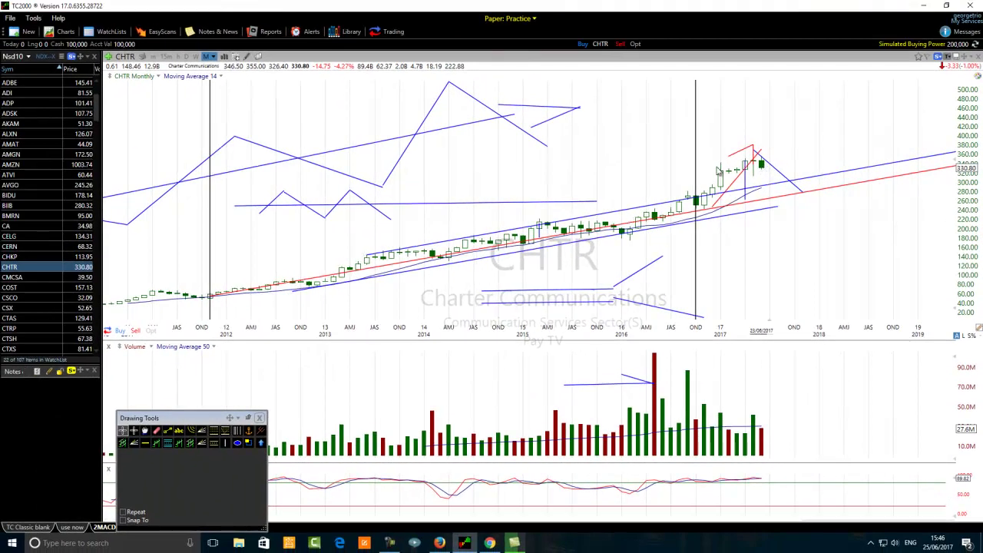
scroll(746, 164, "down", 1)
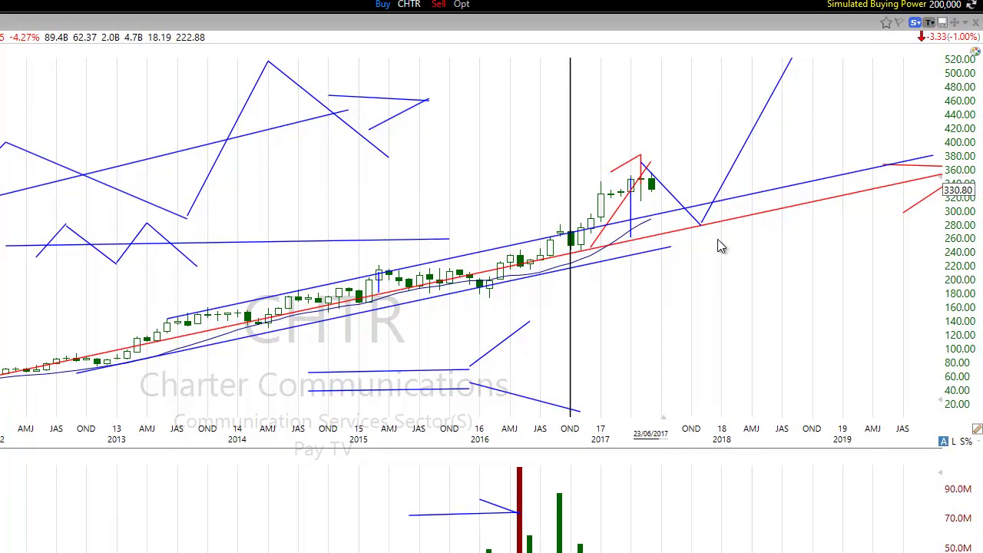
- Move the steep projected rising line aside over 2014, and pull the falling line's lower end up to the upper channel line near 305
left_click_drag(718, 201, 265, 210)
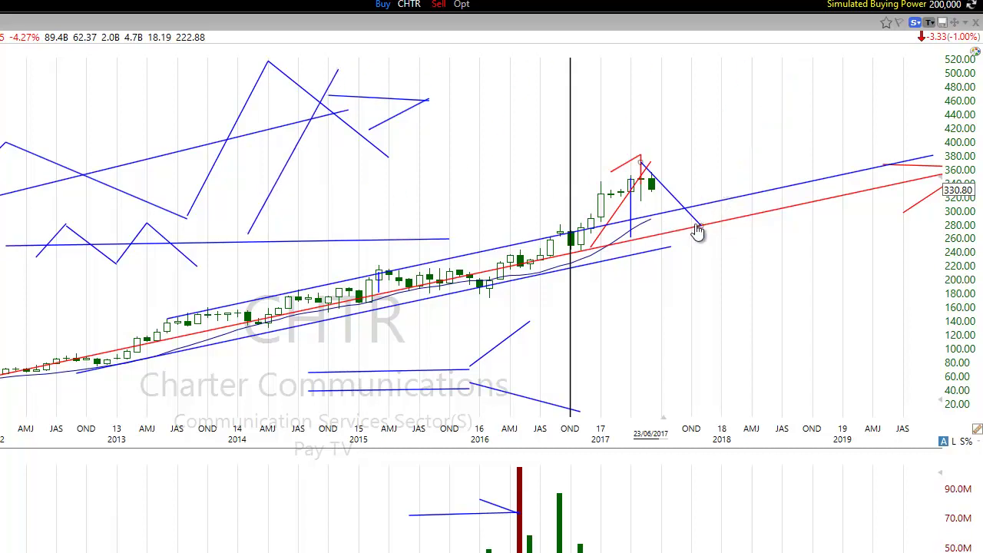
left_click_drag(700, 225, 690, 212)
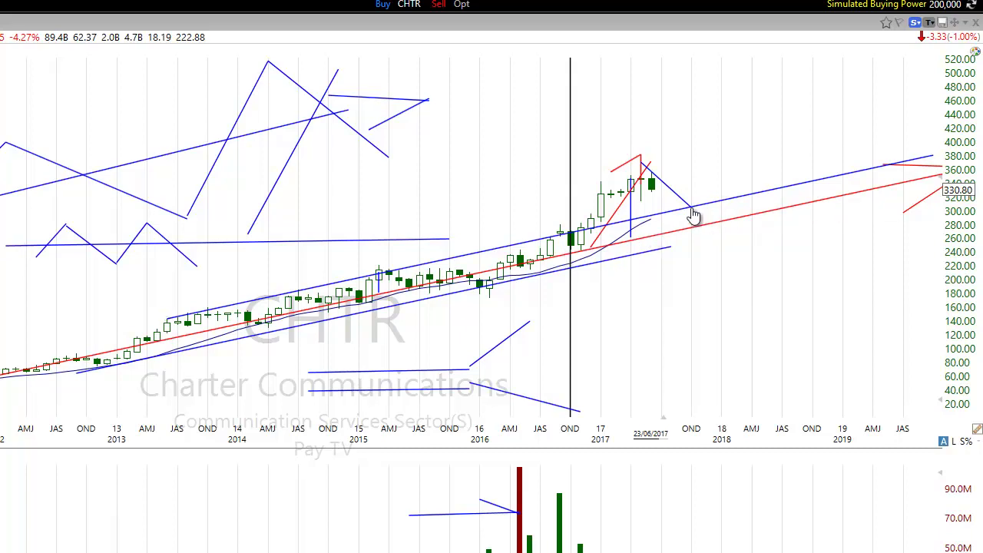
- Draw a steep rising line from the falling line's lower end to about 520, and move both lines aside over earlier years
mouse_move(690, 206)
left_mouse_down()
mouse_move(770, 143)
mouse_move(778, 51)
mouse_move(781, 59)
left_mouse_up()
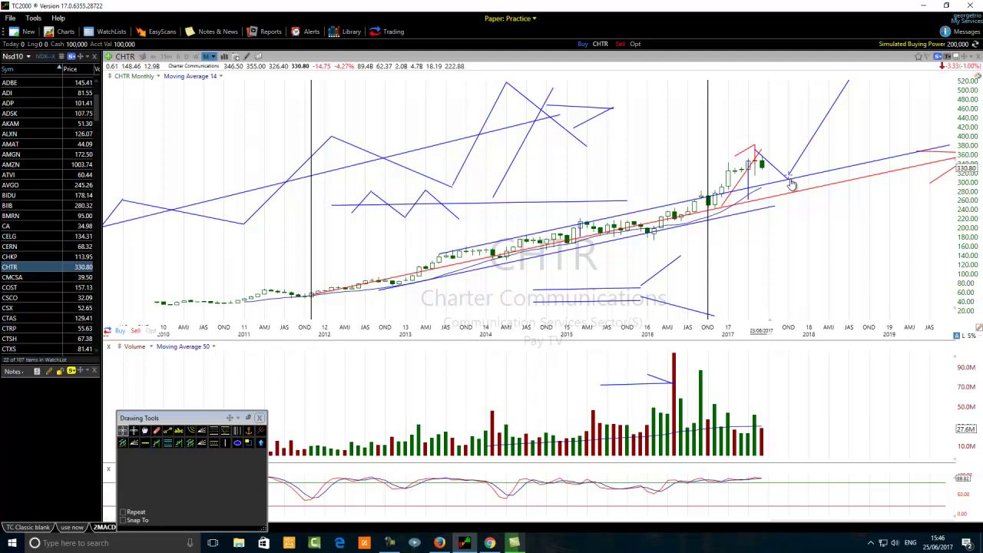
left_click_drag(822, 126, 529, 148)
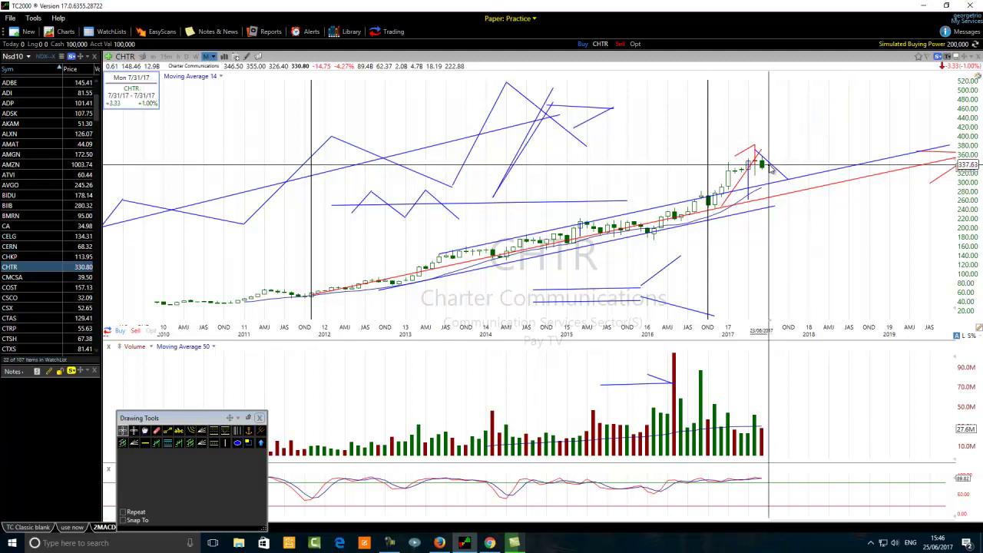
left_click_drag(769, 166, 369, 304)
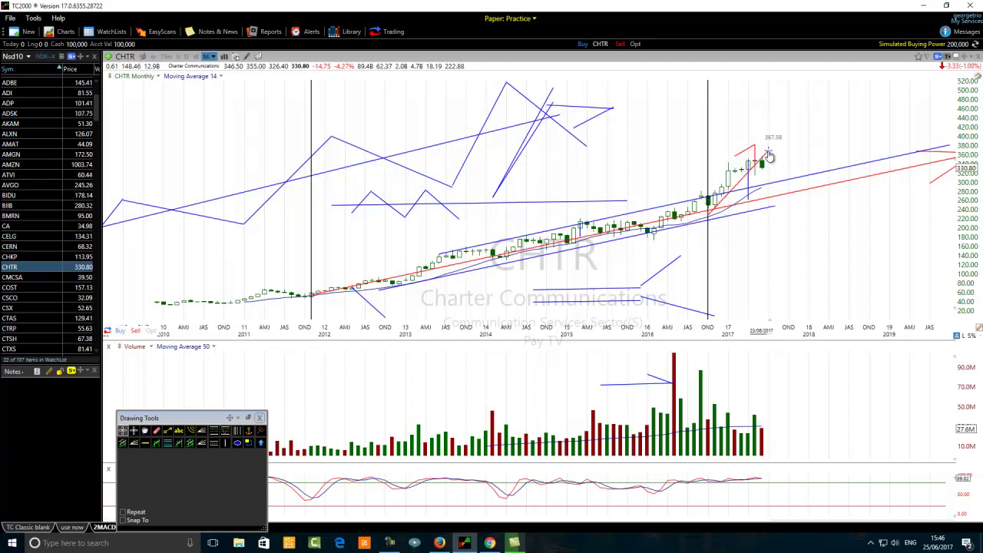
- Erase the arrowhead strokes at the upper end of the steep red trend line
scroll(698, 165, "up", 5)
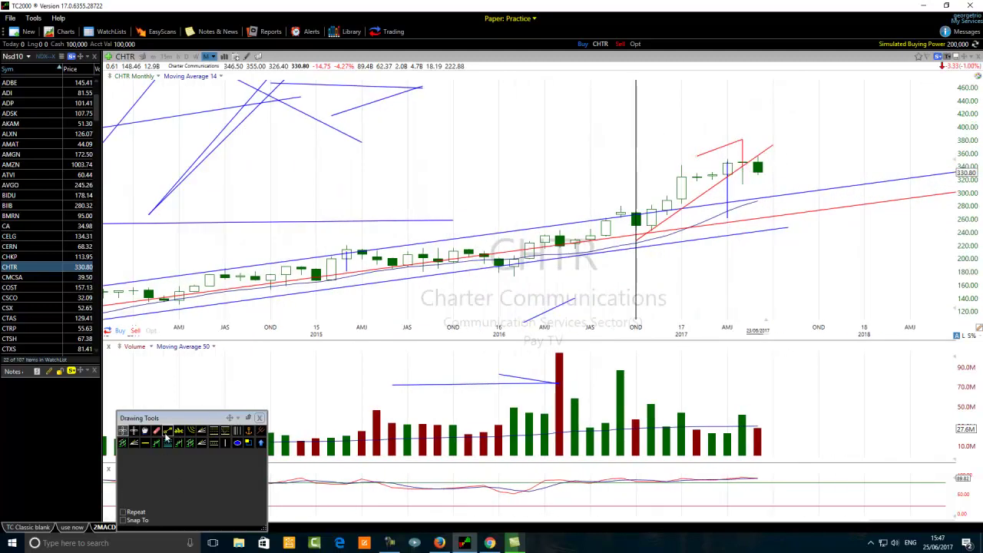
left_click(157, 433)
left_click(741, 145)
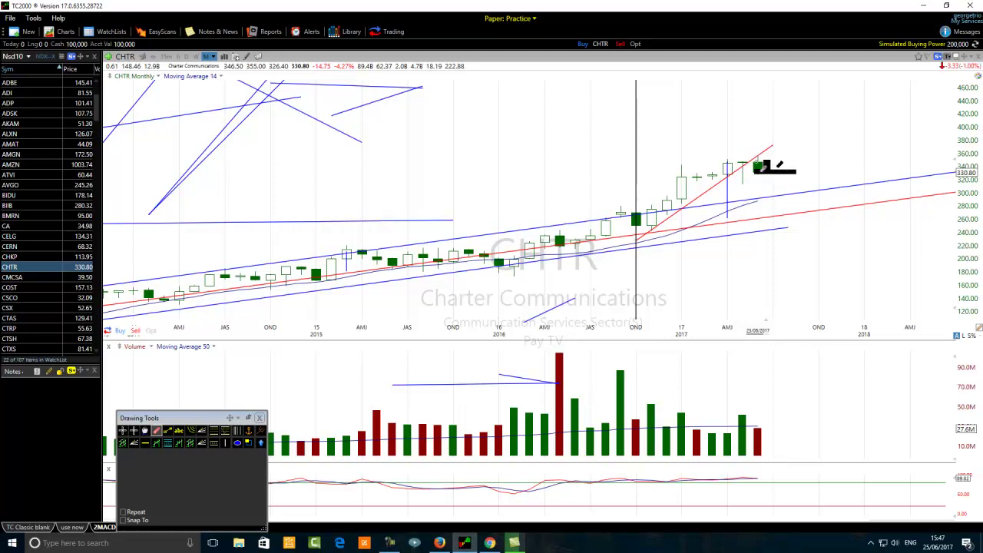
- Check the date in the system calendar, and draw a falling line from the latest candle to the long red trend line at about 265
left_click(943, 544)
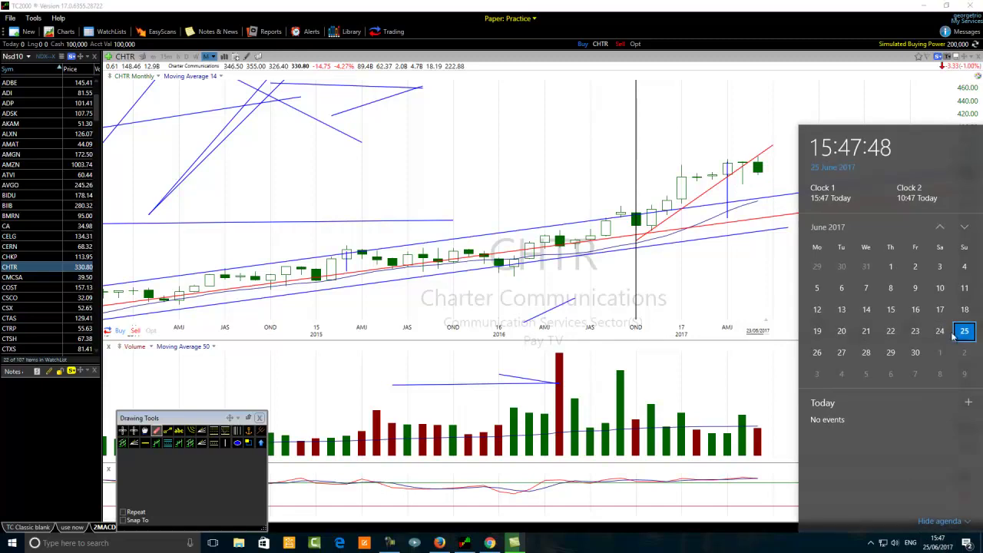
left_click(772, 169)
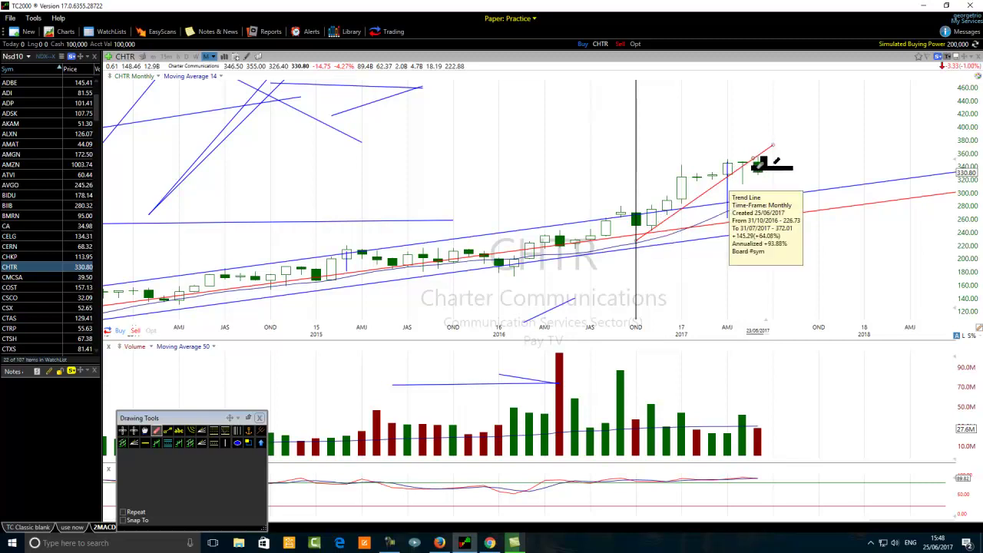
left_click(168, 432)
left_click_drag(762, 165, 787, 207)
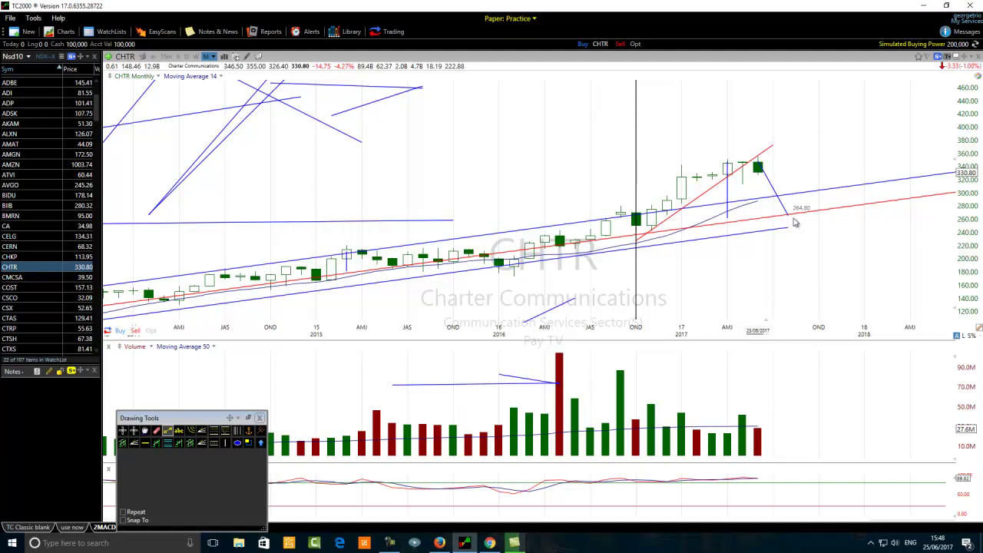
- Draw a falling line from early 2017 at about 245 to early 2018 at about 125, and a vertical line up from its end to about 260
scroll(636, 230, "down", 2)
scroll(469, 364, "down", 3)
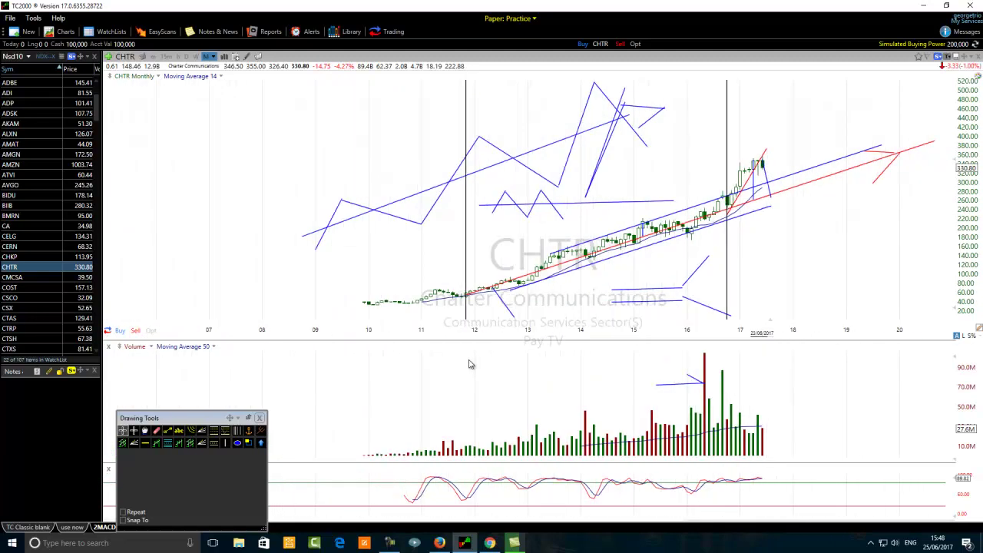
left_click(168, 430)
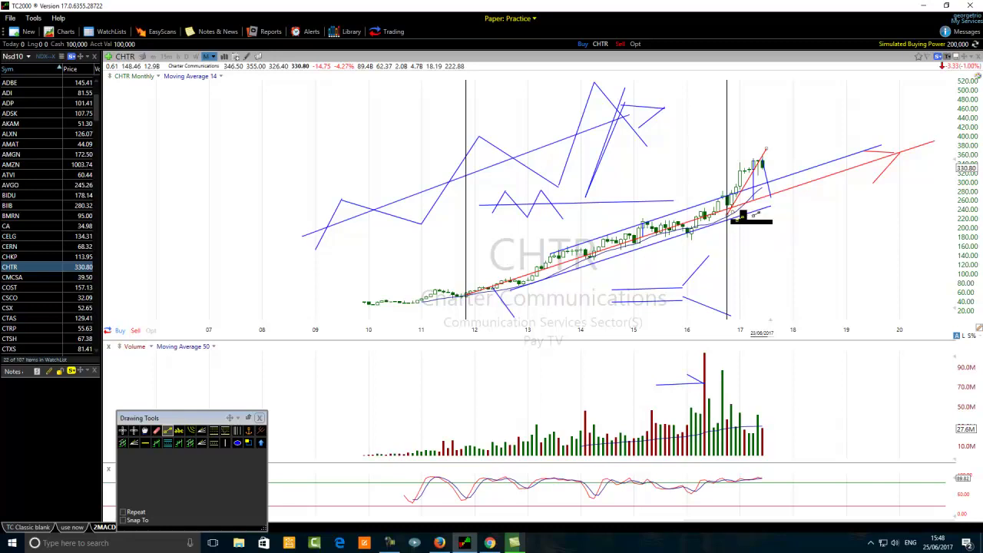
left_click_drag(740, 207, 807, 265)
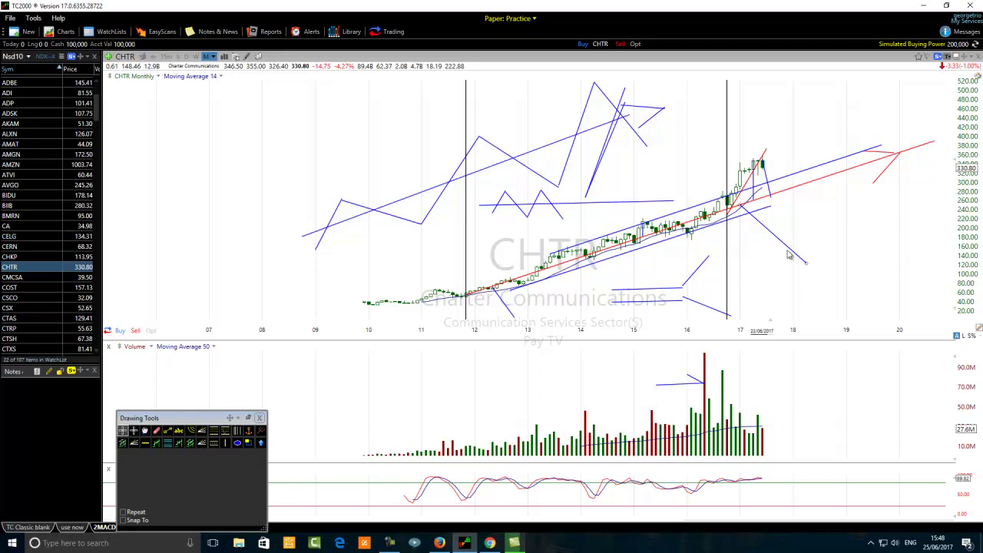
left_click(167, 430)
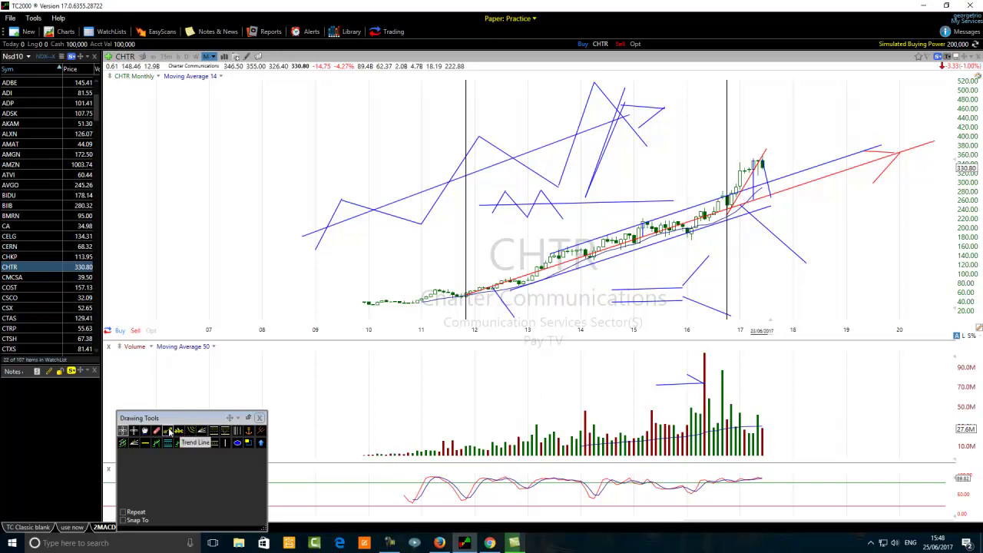
left_click_drag(804, 187, 845, 187)
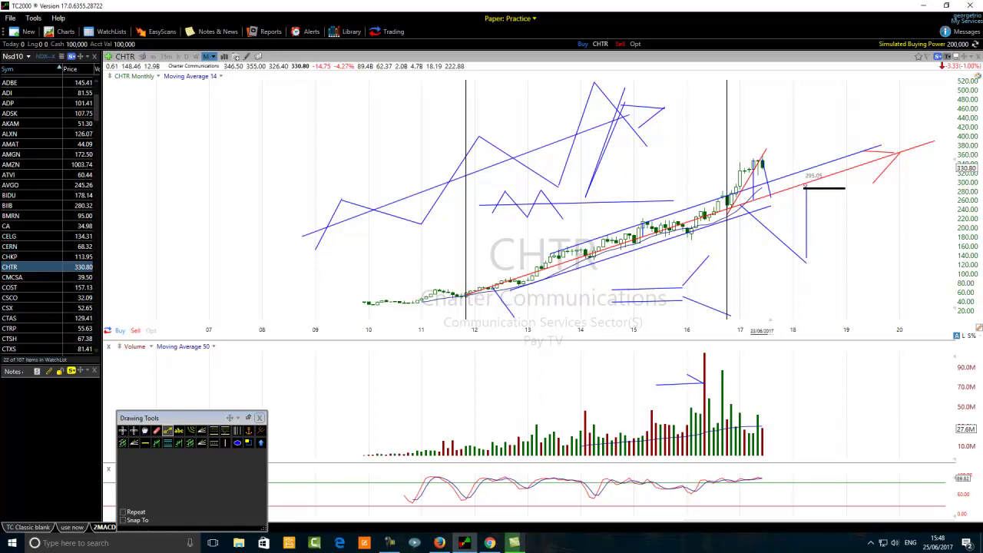
key("Escape")
- Extend the lower blue channel line along its slope to mid-2020 at about 346
left_click_drag(770, 206, 929, 166)
mouse_move(809, 201)
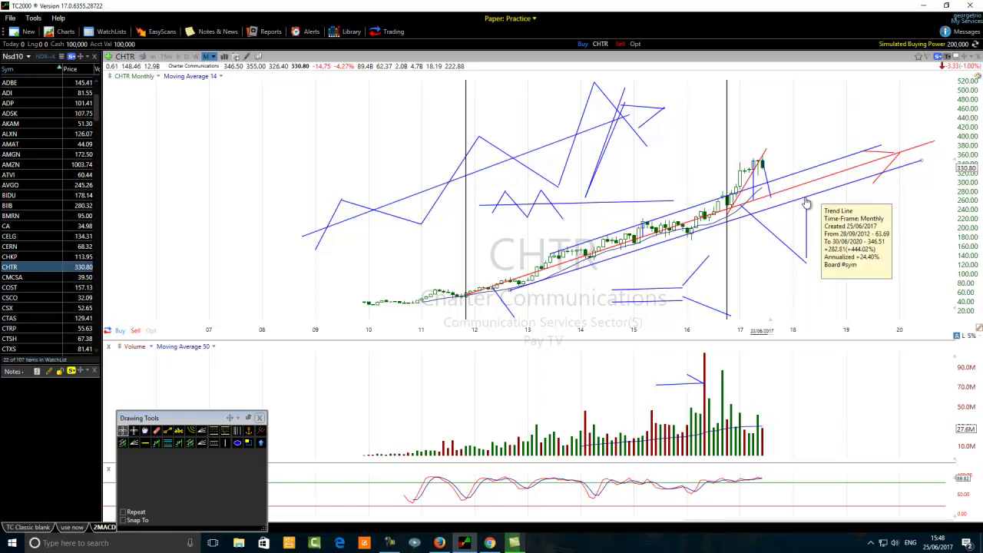
mouse_move(620, 309)
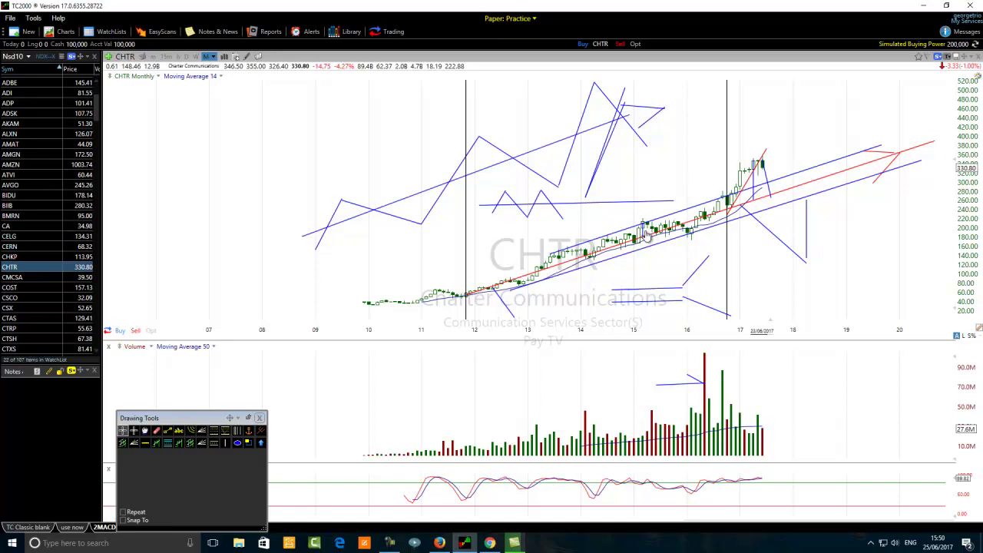
mouse_move(647, 235)
mouse_move(739, 199)
left_click_drag(739, 207, 804, 260)
mouse_move(769, 183)
mouse_move(764, 157)
mouse_move(804, 188)
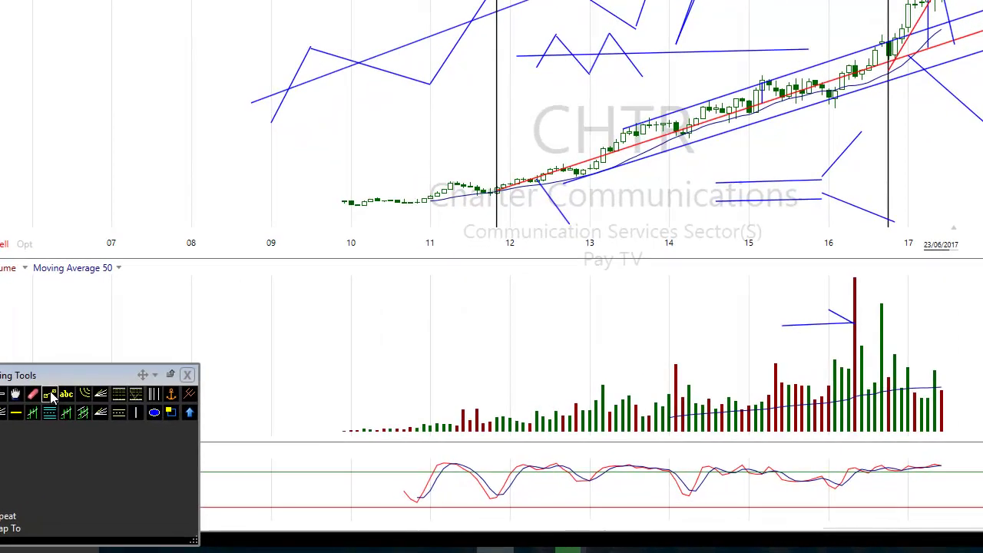
- Sketch two parallel flat lines from about late 2006 to early 2009, with a rising breakout line from the upper one's end to 2010
left_click(50, 396)
left_click_drag(86, 145, 290, 143)
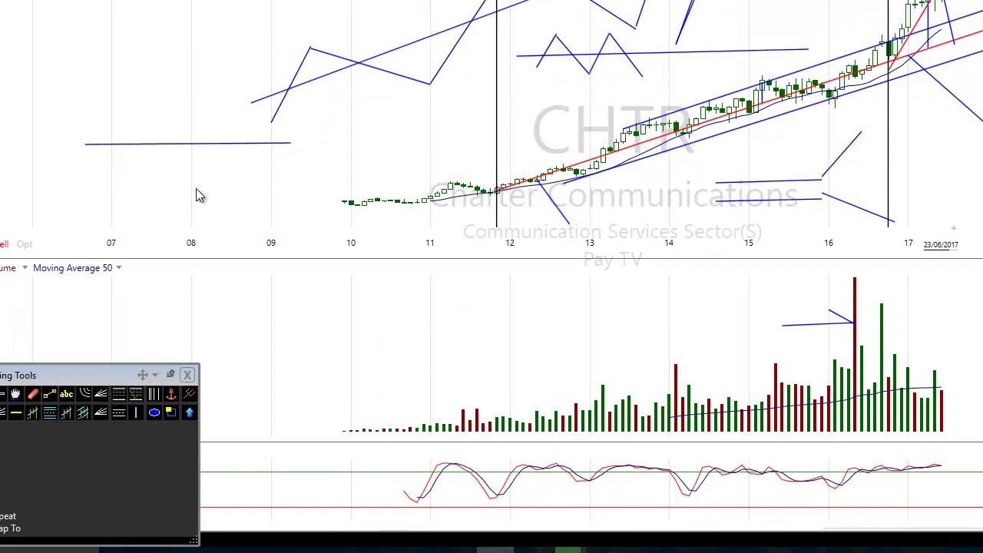
left_click(50, 394)
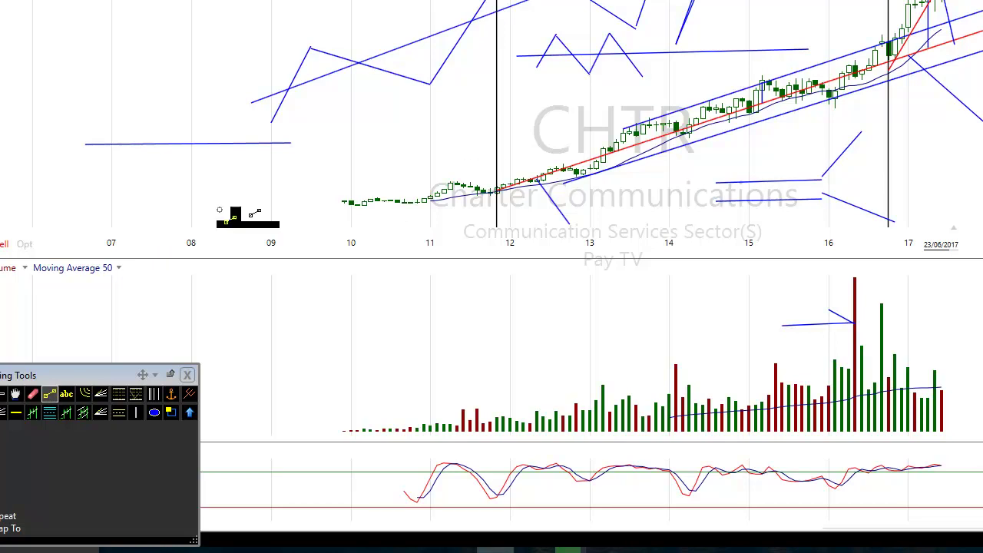
left_click_drag(92, 168, 285, 175)
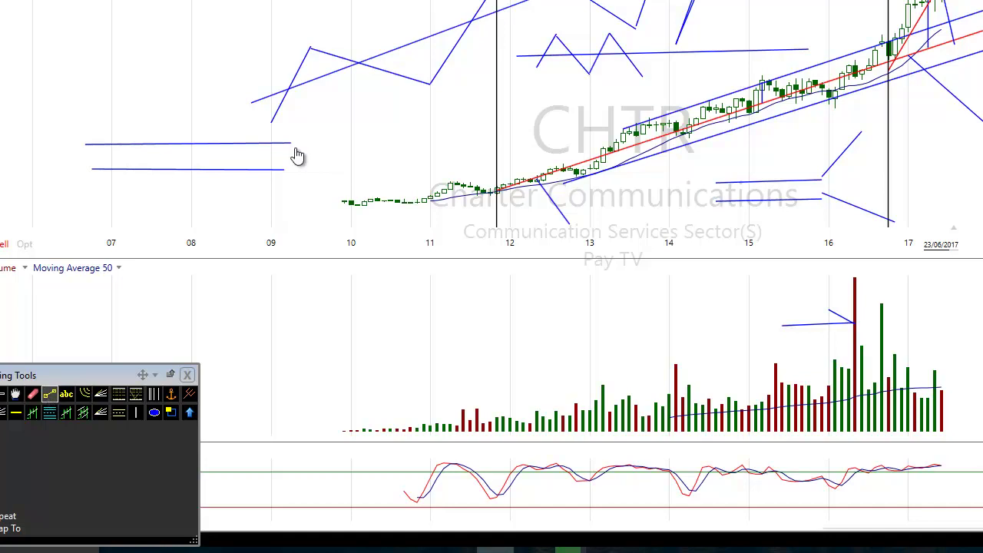
left_click_drag(291, 138, 382, 68)
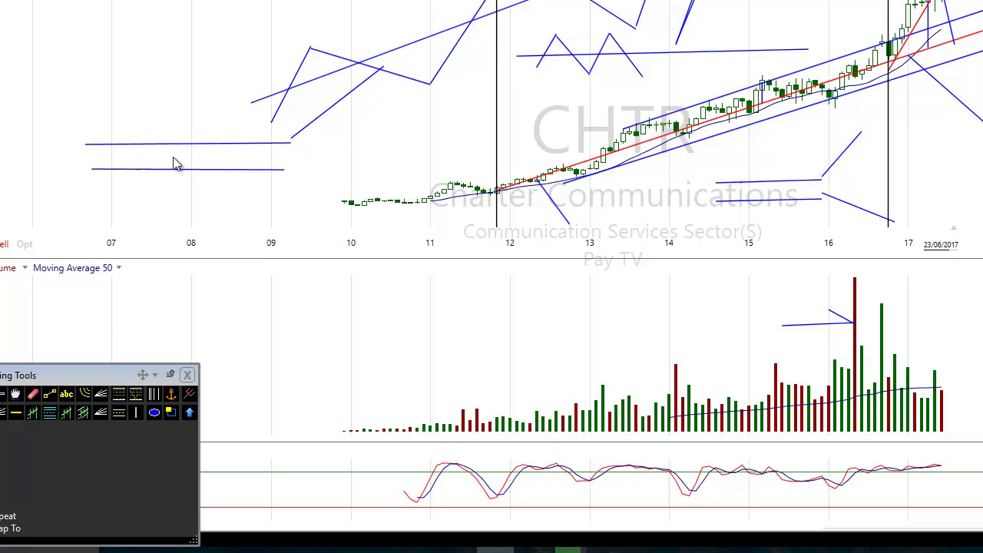
- Place full-width horizontal lines at about 346.5 through the 2017 highs and about 136.3 near the 2013 candles
mouse_move(420, 51)
left_click(51, 395)
left_click(18, 415)
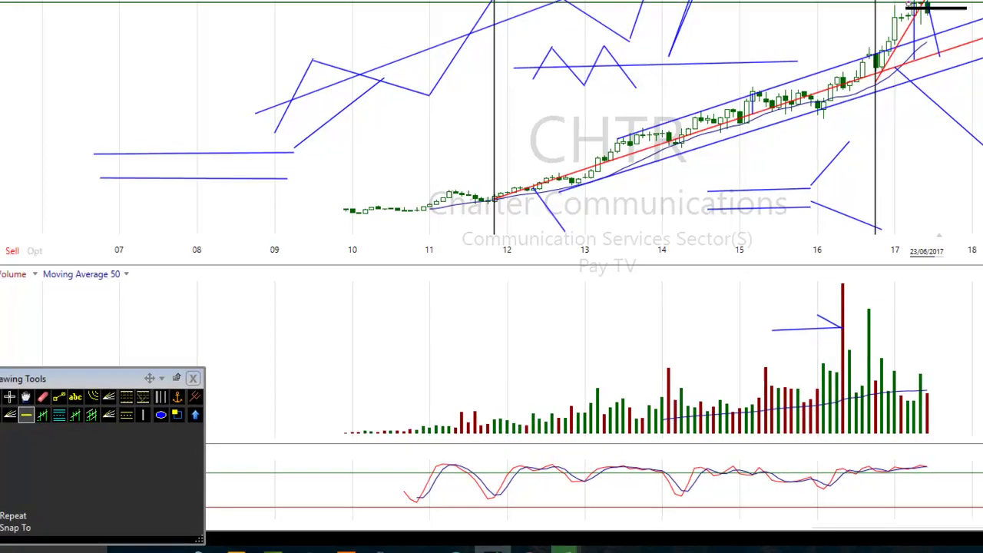
left_click(922, 2)
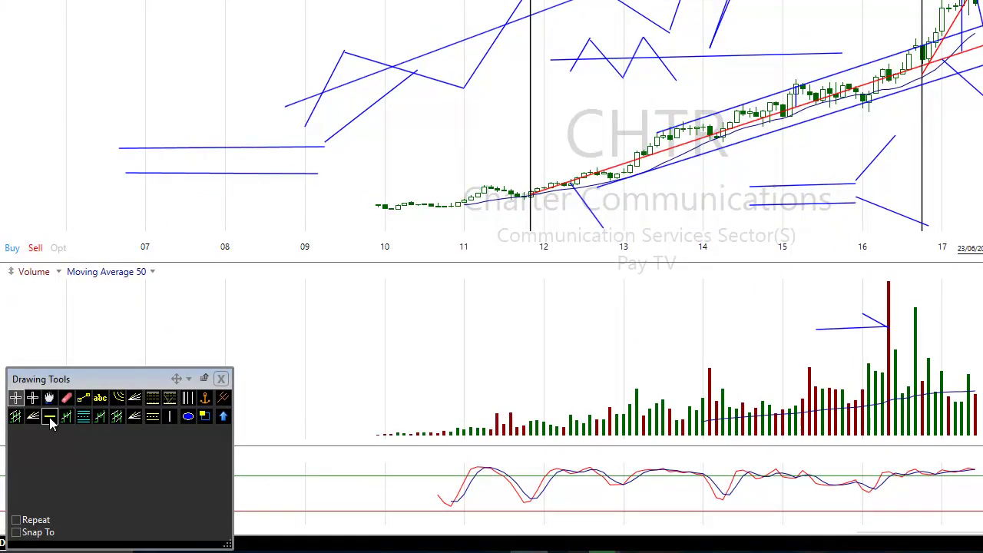
left_click(49, 415)
left_click(693, 138)
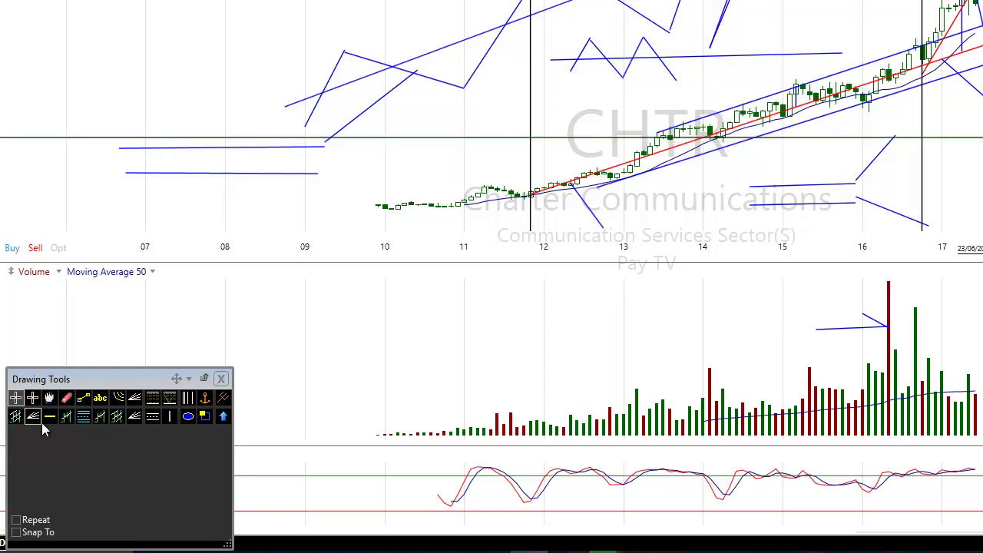
- Erase the sketch lines over 2006 to 2010, including the two parallel flat lines, their breakout line and the long rising line
left_click(66, 398)
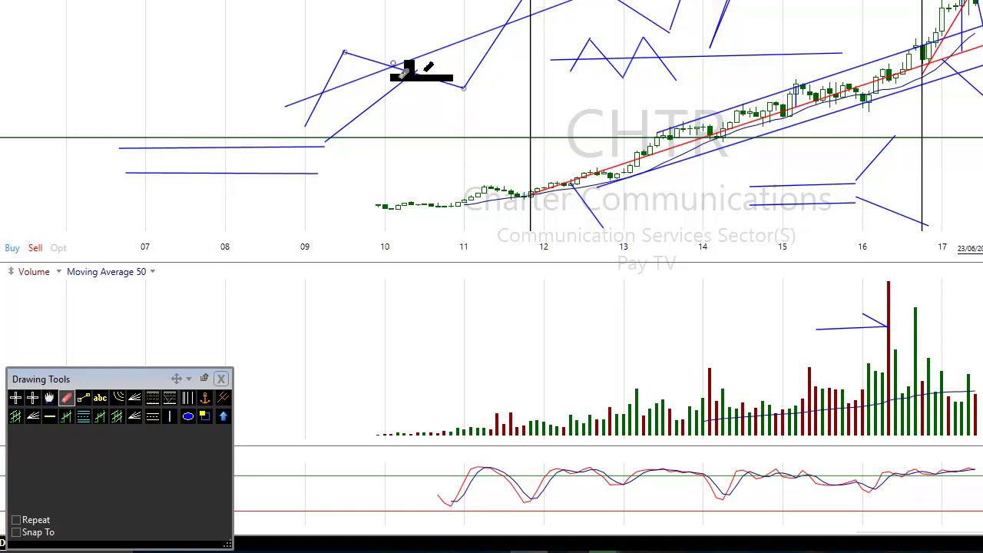
left_click(393, 65)
left_click(389, 68)
left_click(379, 100)
left_click(323, 93)
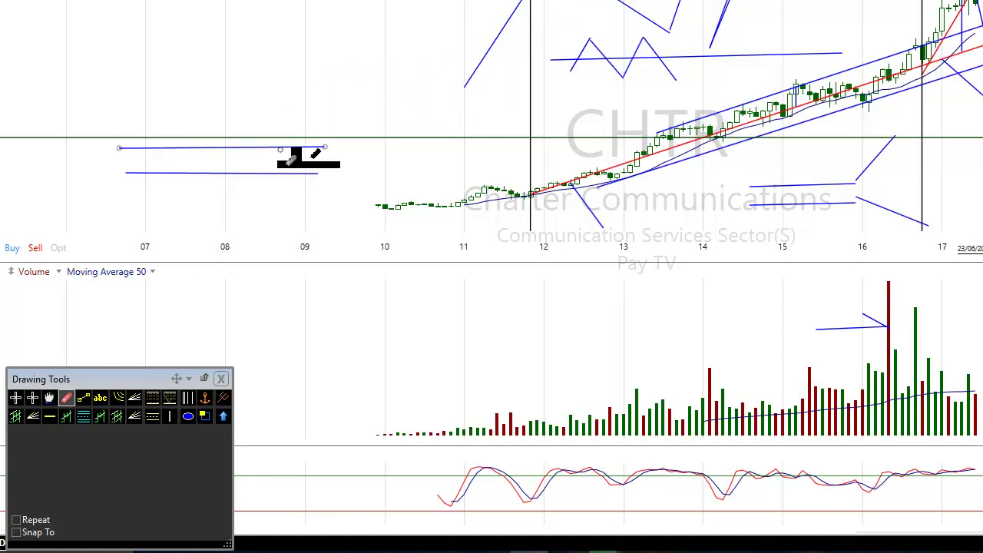
left_click(280, 148)
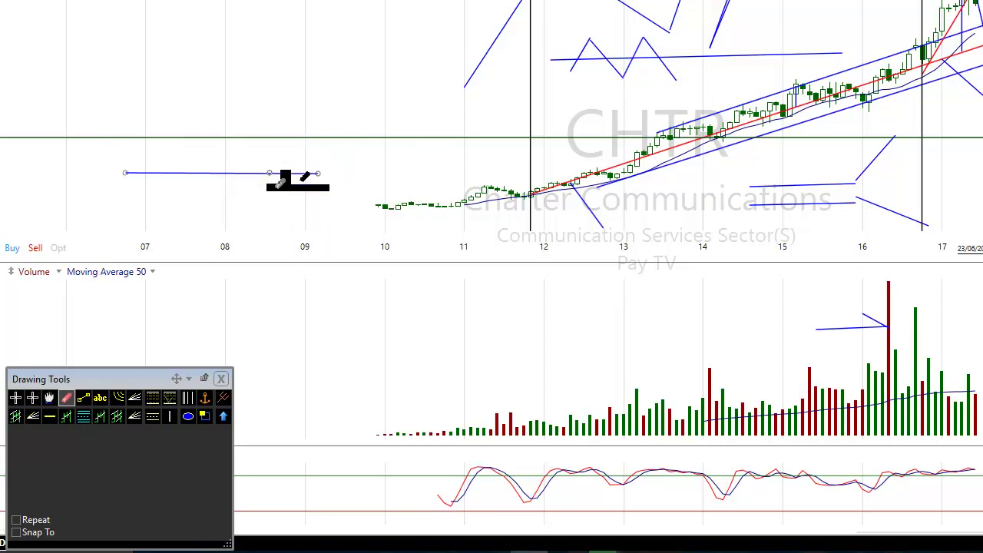
left_click(281, 173)
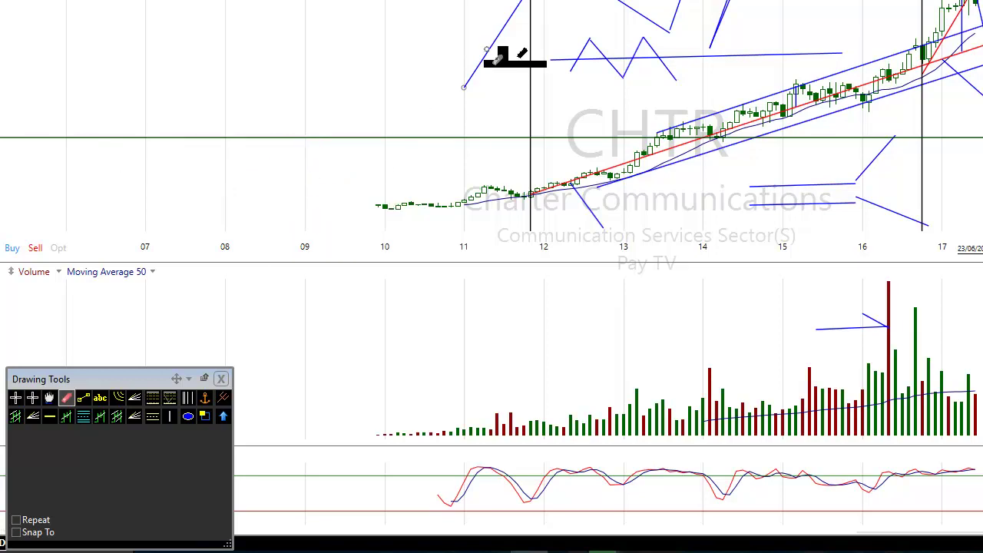
- Erase the remaining strokes of the large zigzag and the steep projected lines above the 2011 to 2015 candles
left_click(499, 70)
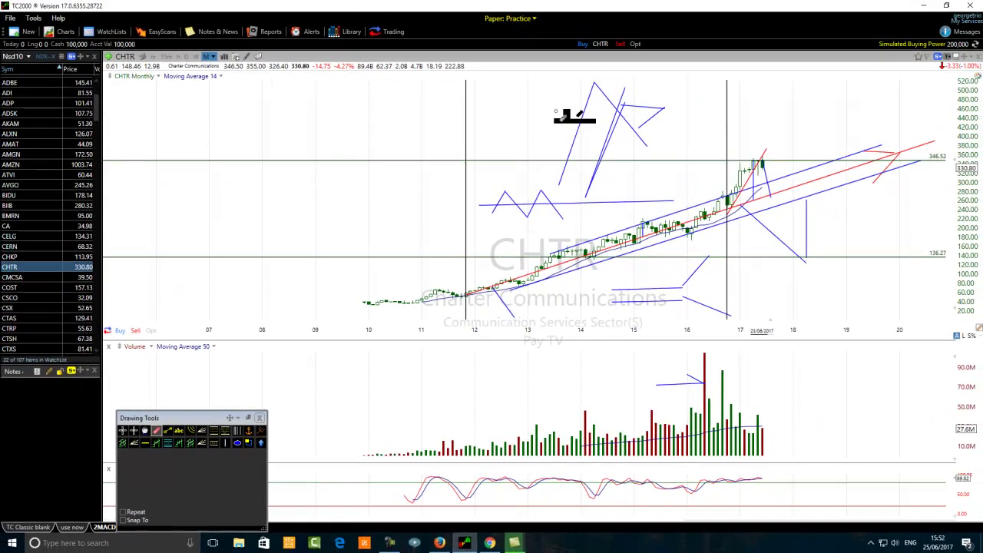
left_click(582, 129)
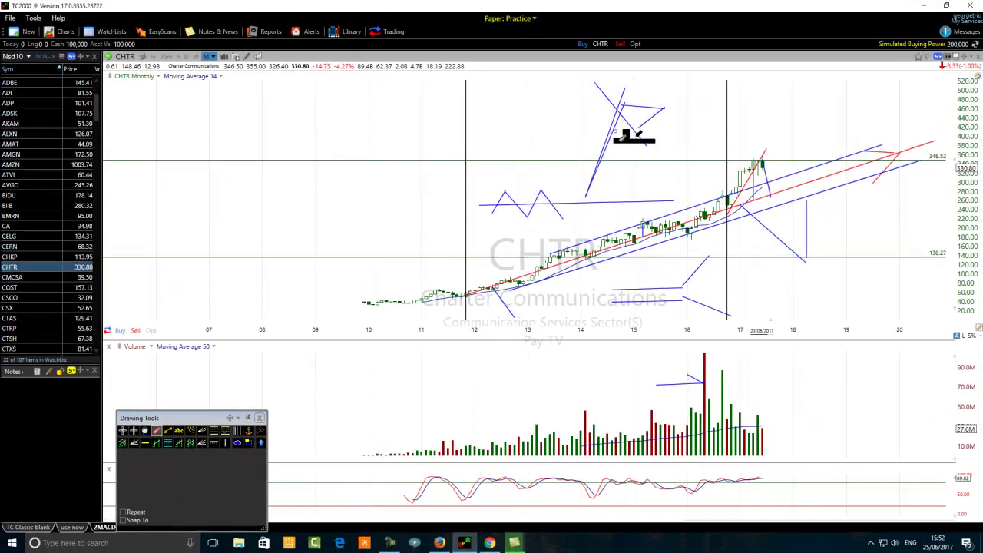
left_click(608, 137)
left_click(626, 111)
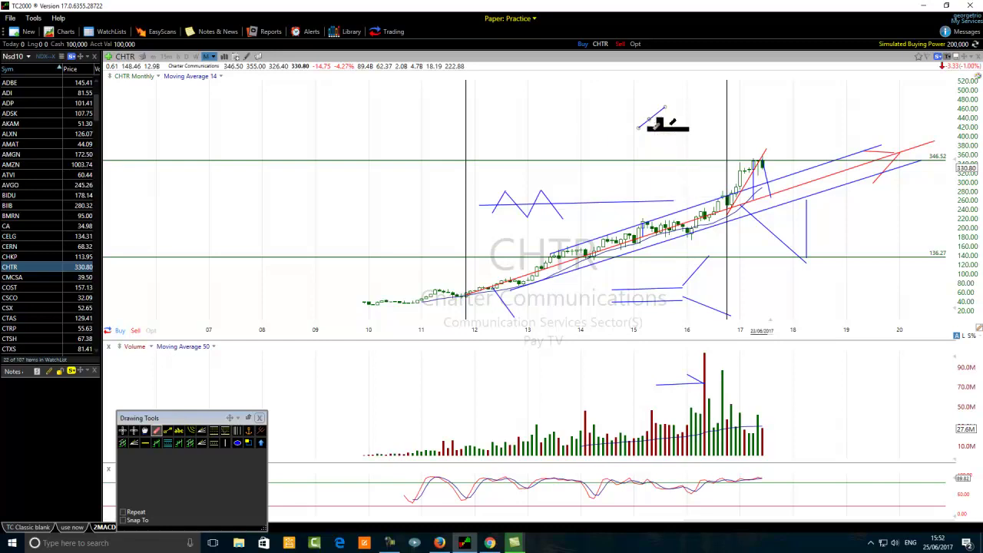
- Erase the small zigzag and the flat line crossing it above the 2012 to 2015 candles
left_click(550, 202)
left_click(544, 204)
left_click(529, 204)
left_click(512, 205)
left_click(499, 205)
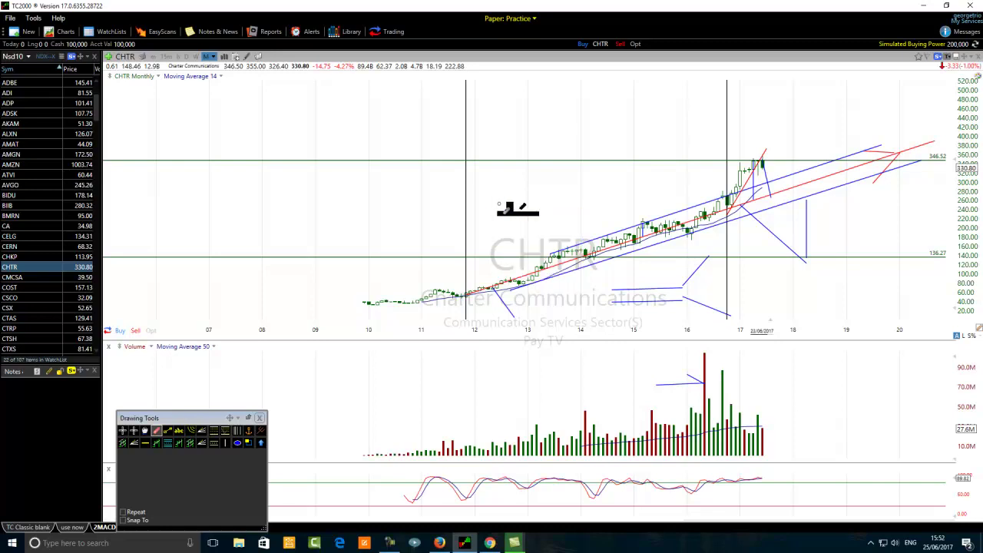
- Erase the breakout sketch below the channel, the projected lines below it in 2017–2018 and the falling line from the latest candle
left_click(649, 292)
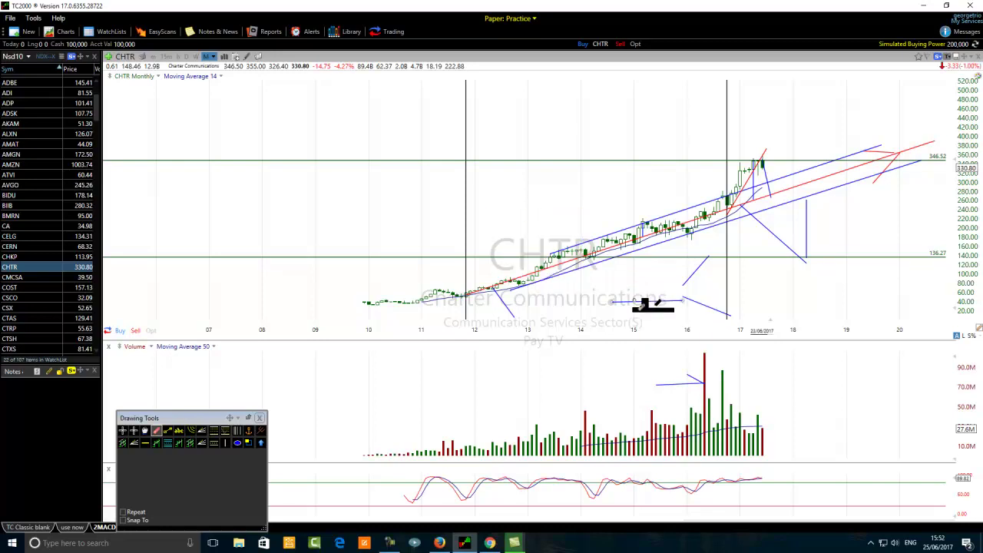
left_click(777, 235)
left_click(807, 239)
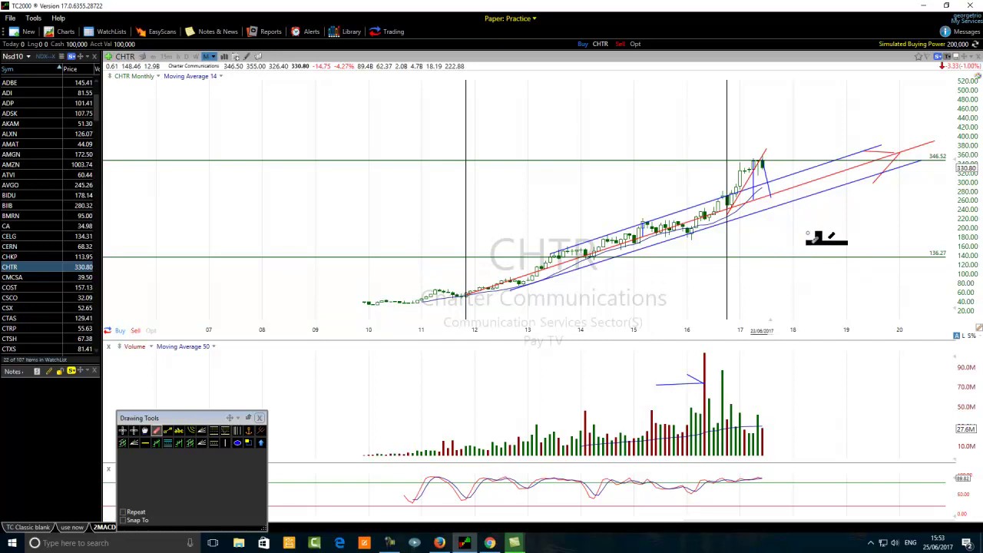
left_click(767, 182)
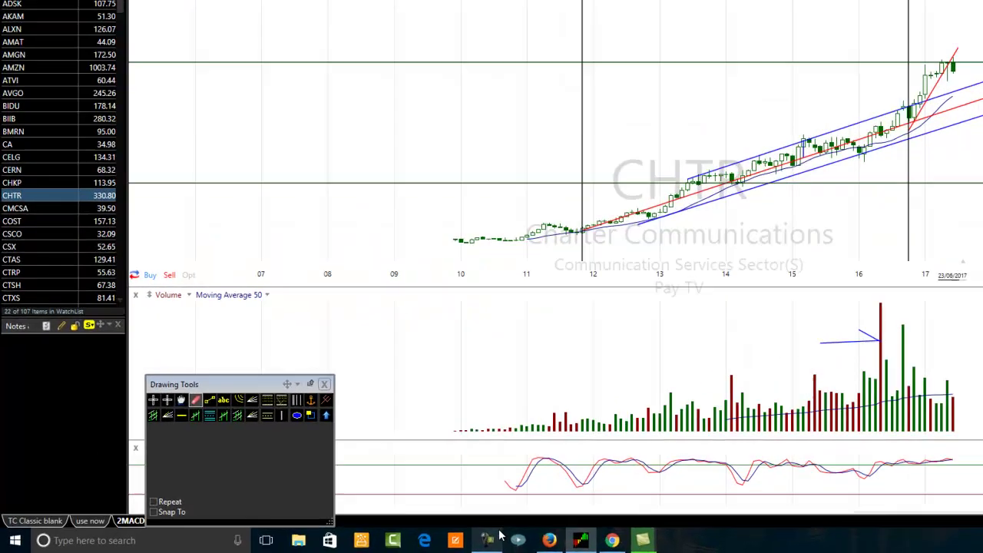
left_click(488, 537)
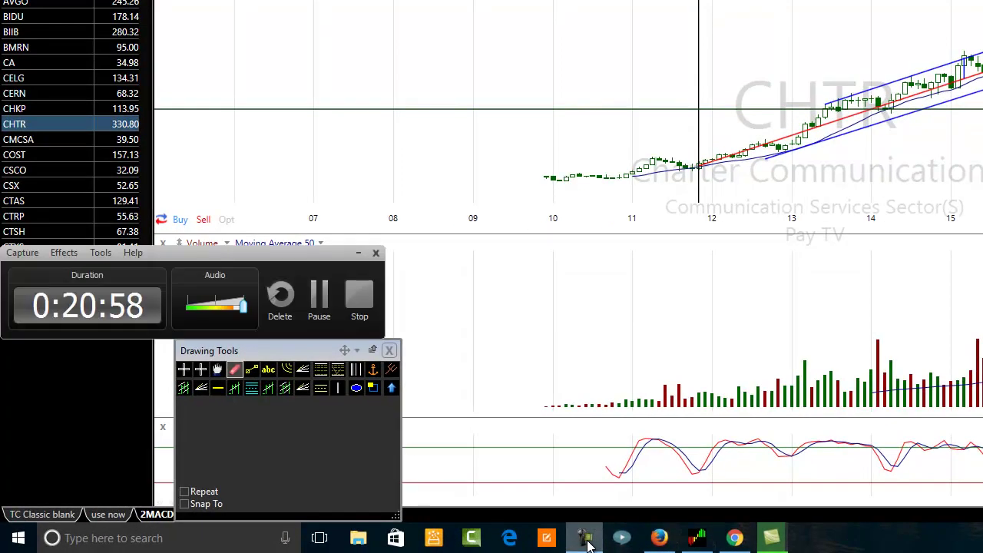